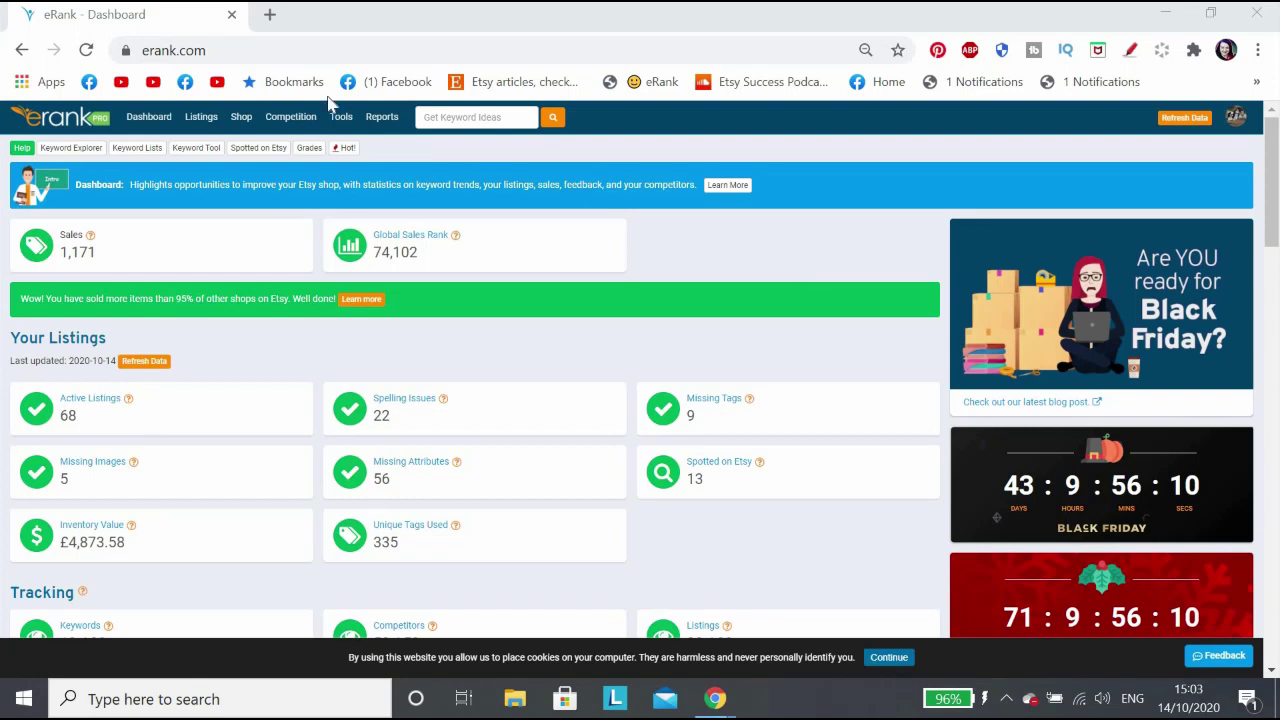
Go to eRank's Rank Checker tool from the Tools menu.
click(342, 118)
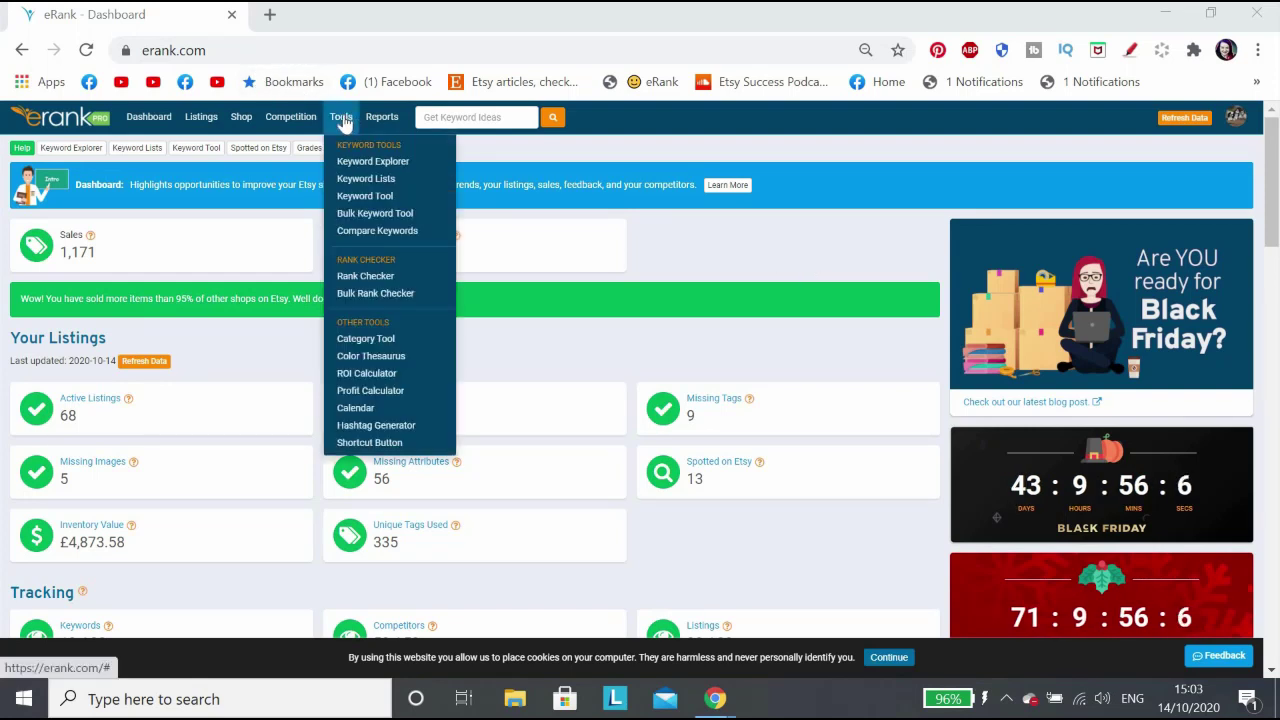
click(365, 276)
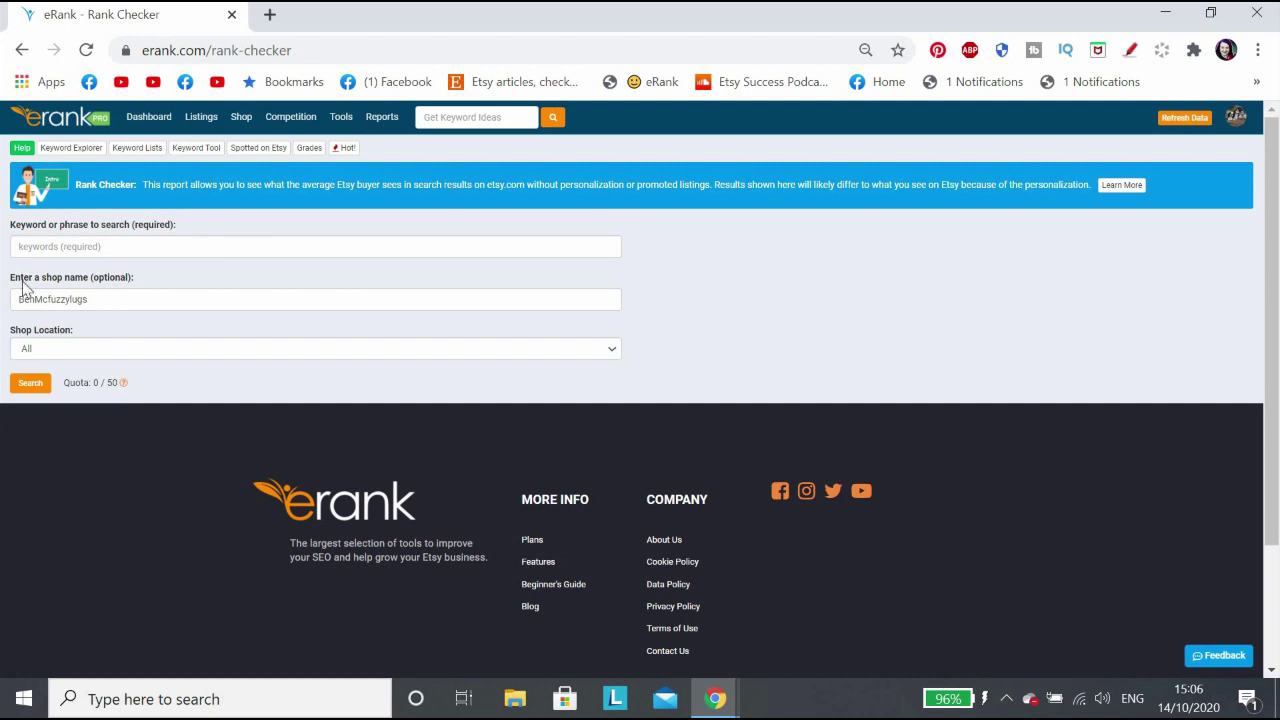
Rank-check the keyword 'dog sculpture', picked from the 'dog' suggestions, with shop location All.
click(106, 247)
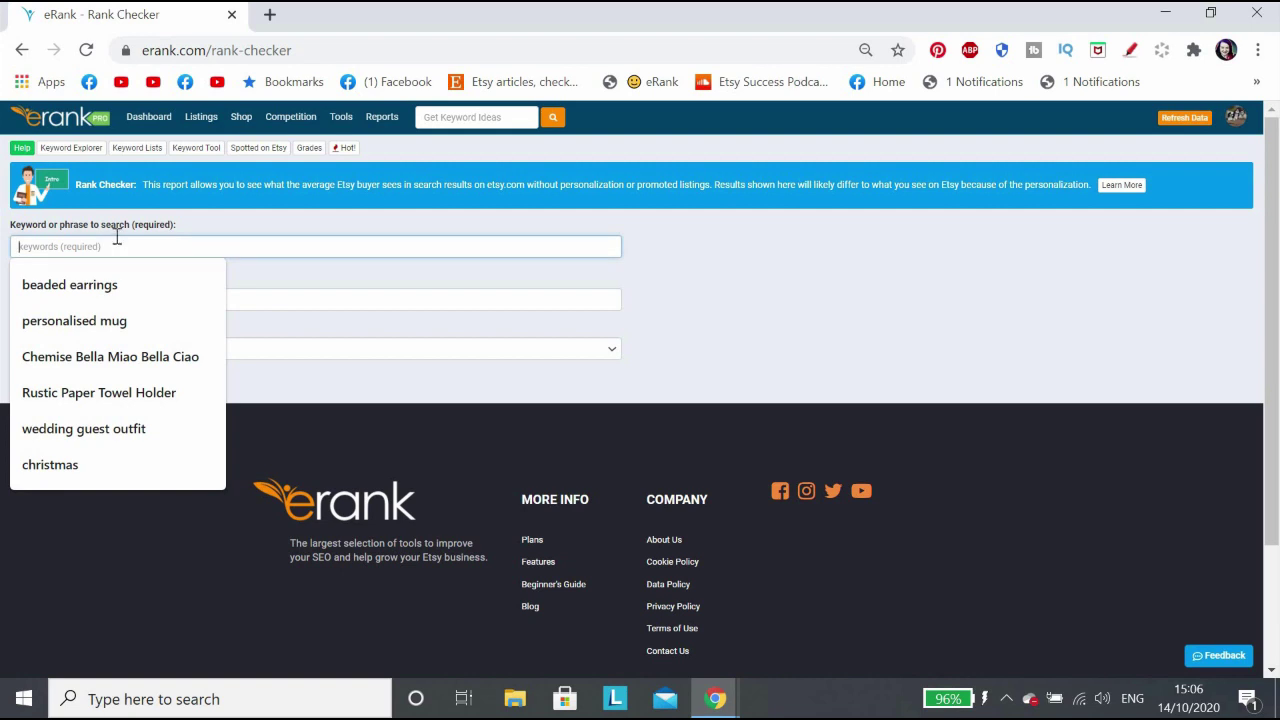
key(Down)
key(Up)
key(Down)
key(Down)
key(Up)
key(Up)
text(dog)
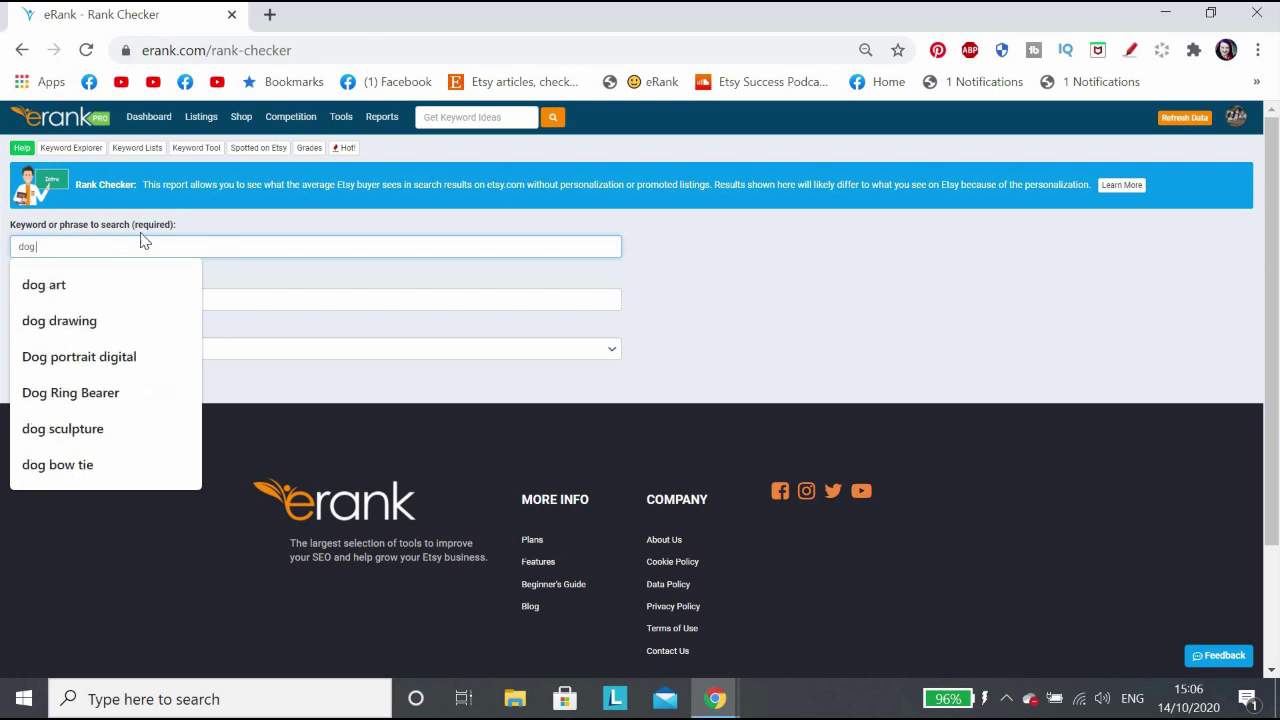
click(91, 438)
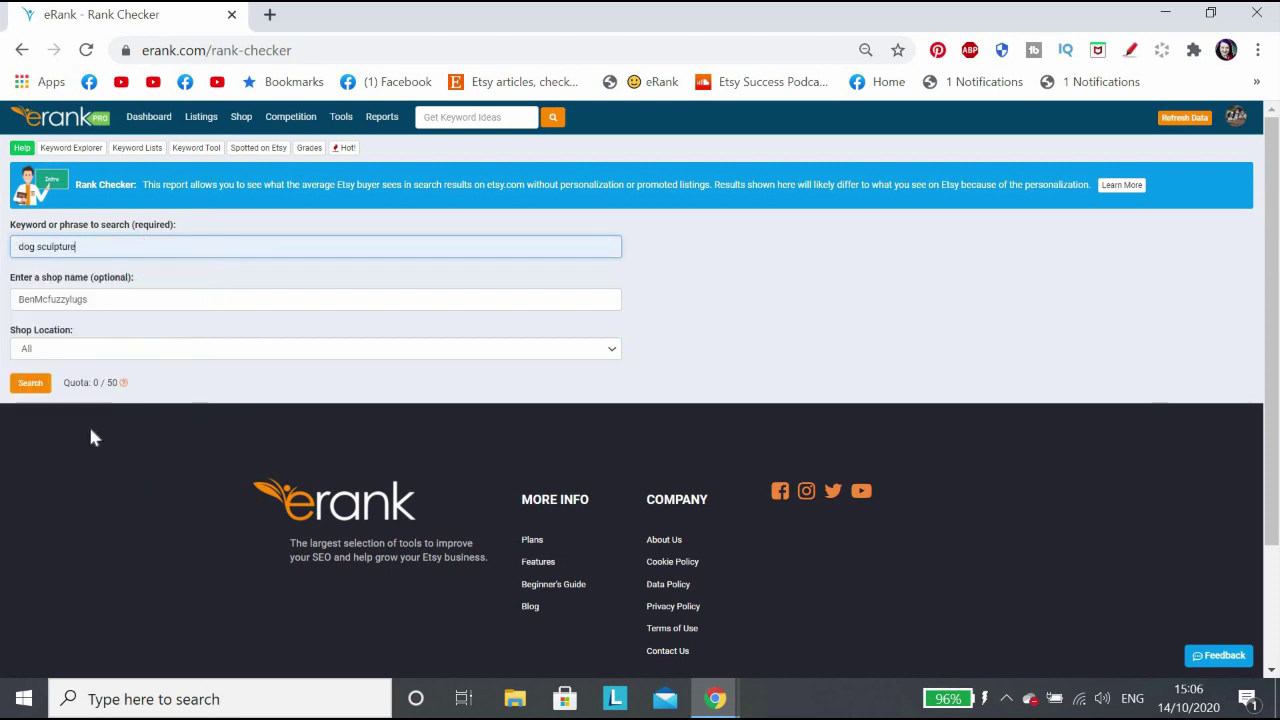
click(112, 349)
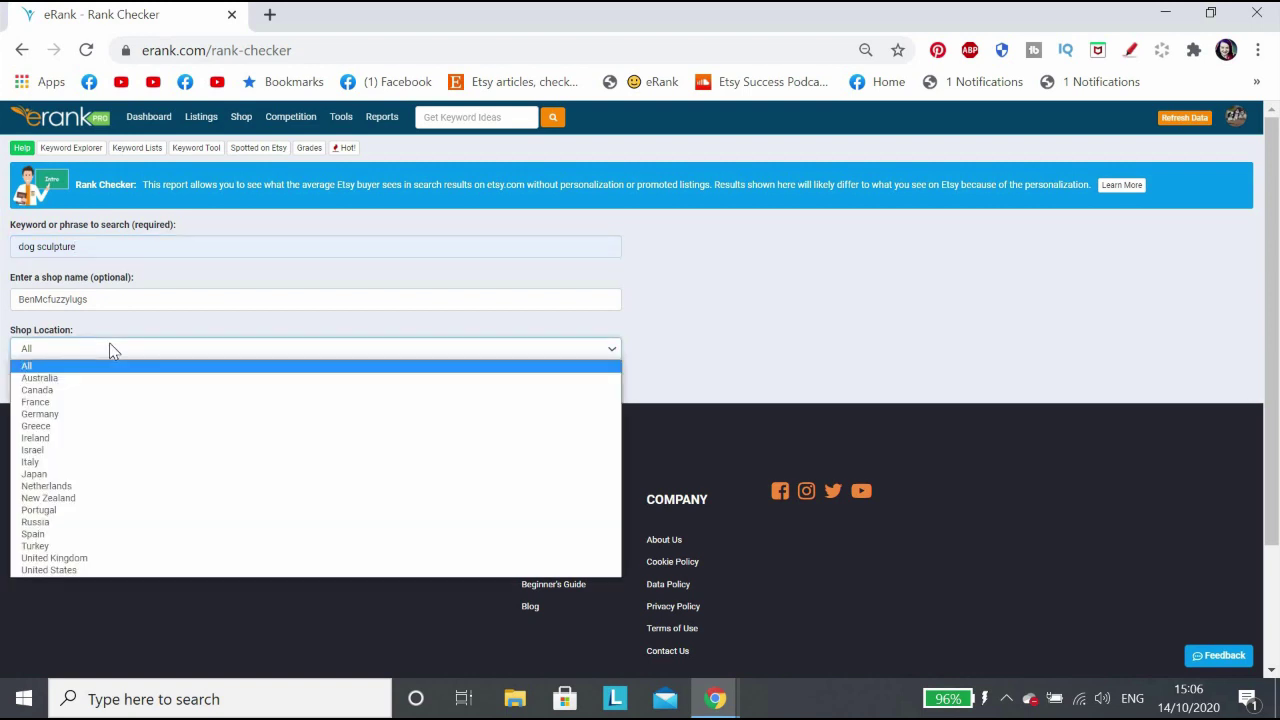
click(112, 349)
click(110, 347)
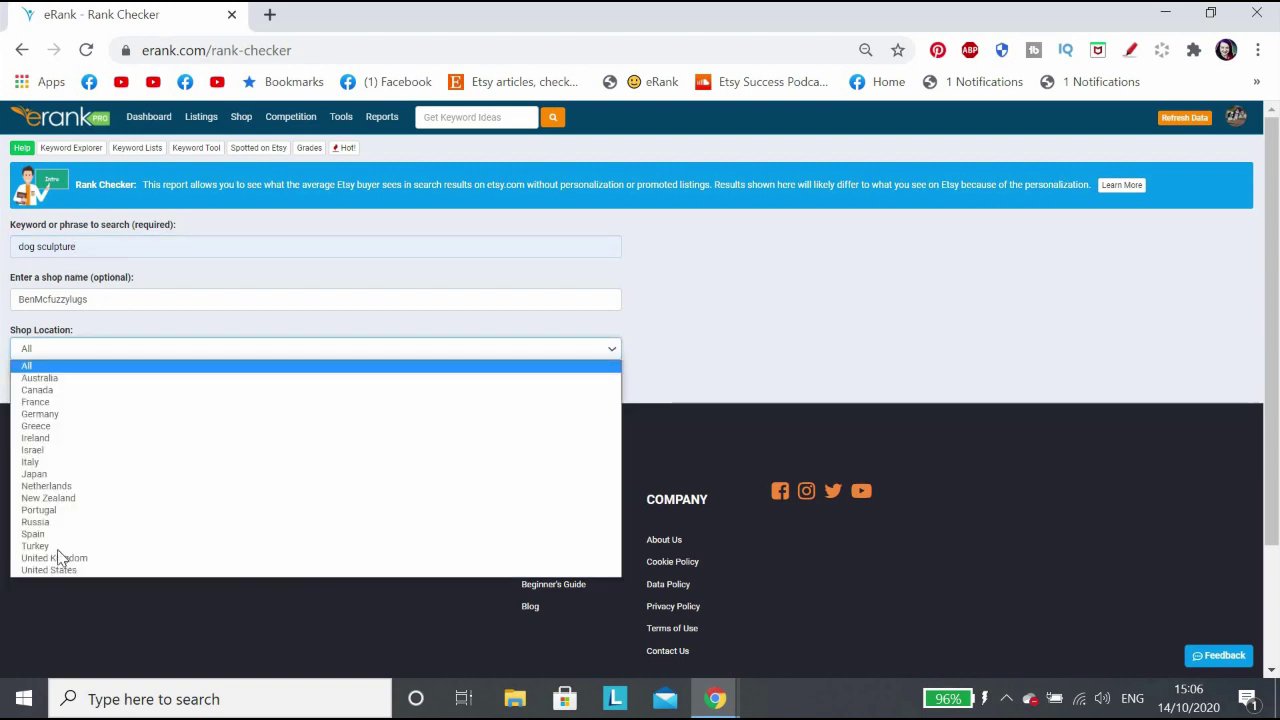
click(124, 348)
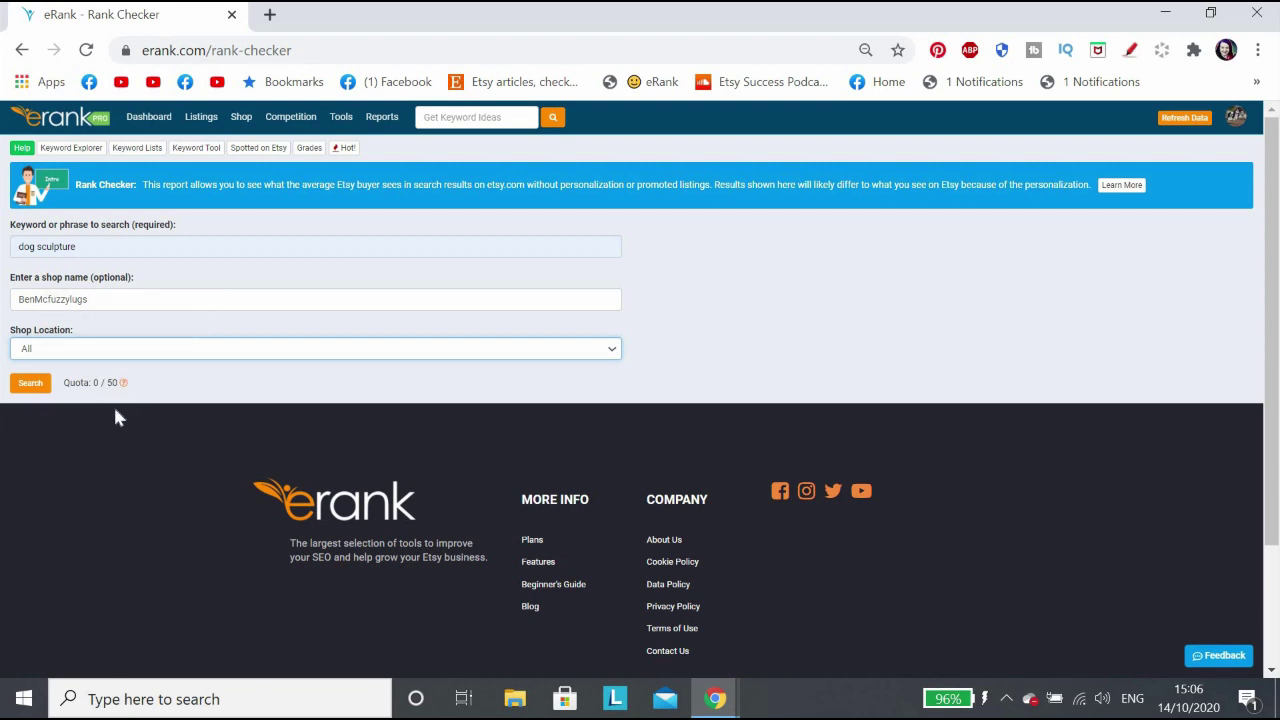
click(28, 384)
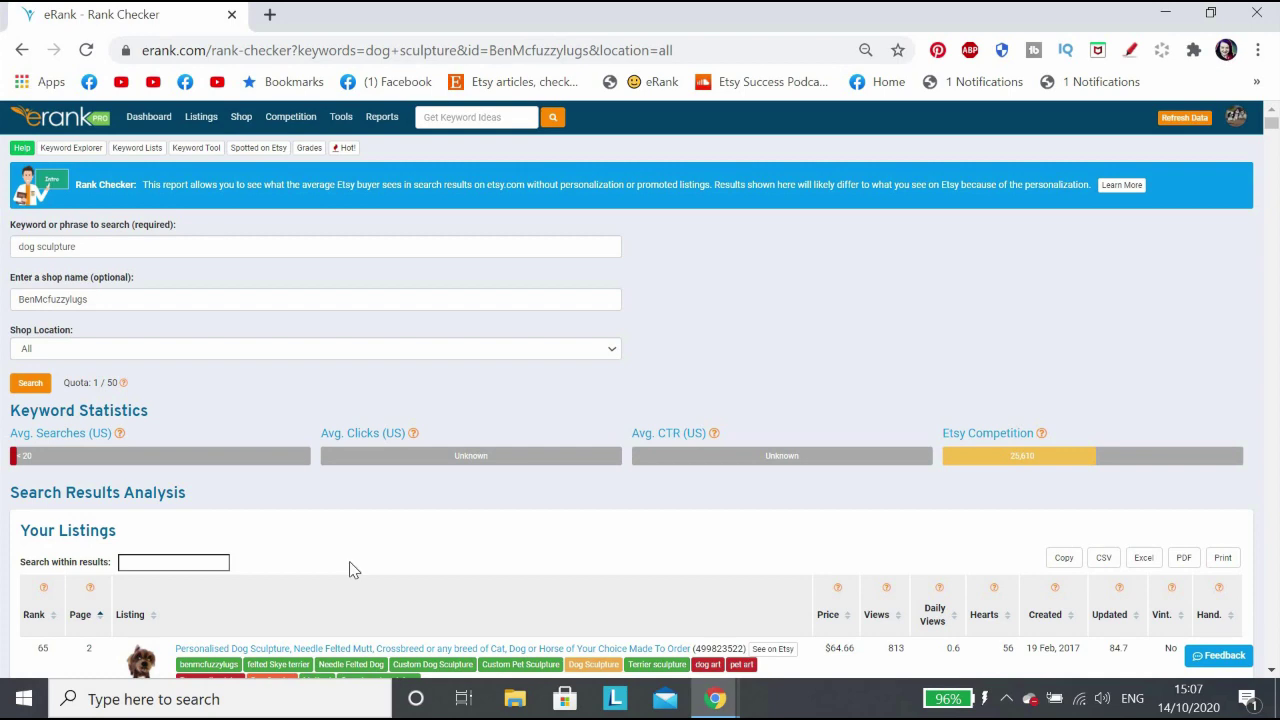
Scroll down to the shop's own listings, ranked 65, 112, 130, 208 and 244.
scroll(350, 570, down, 2)
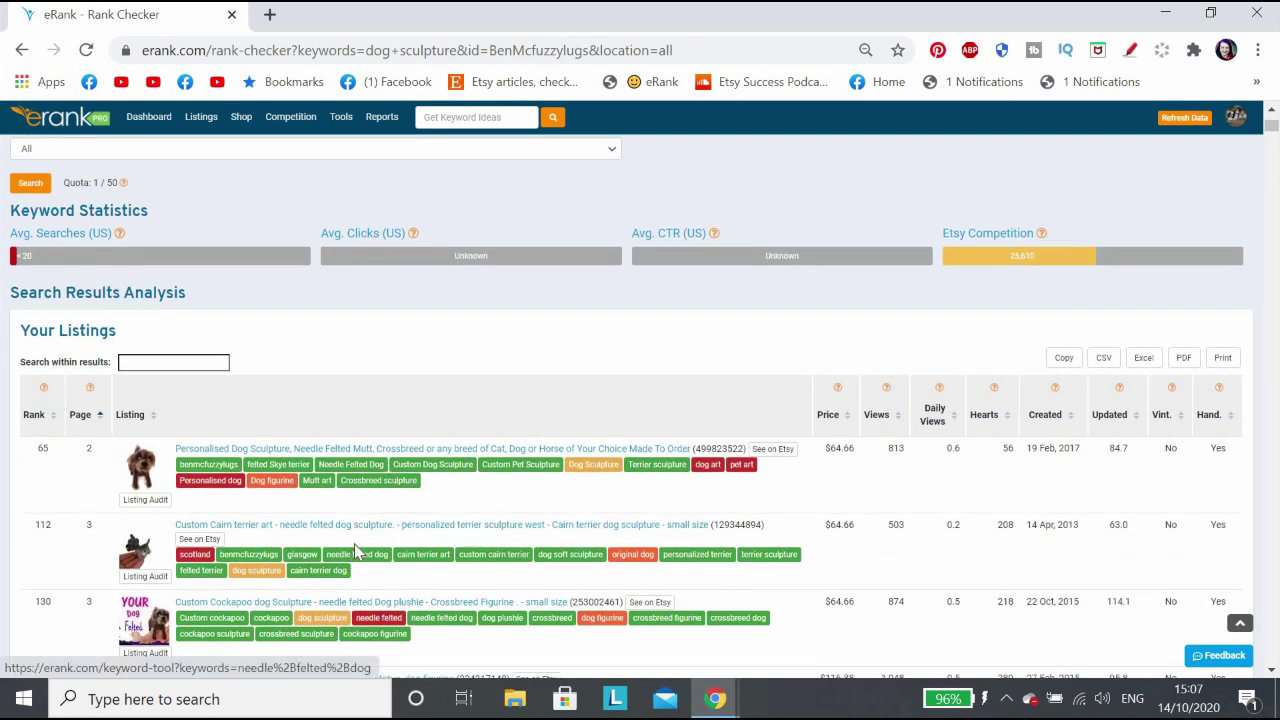
scroll(357, 555, down, 1)
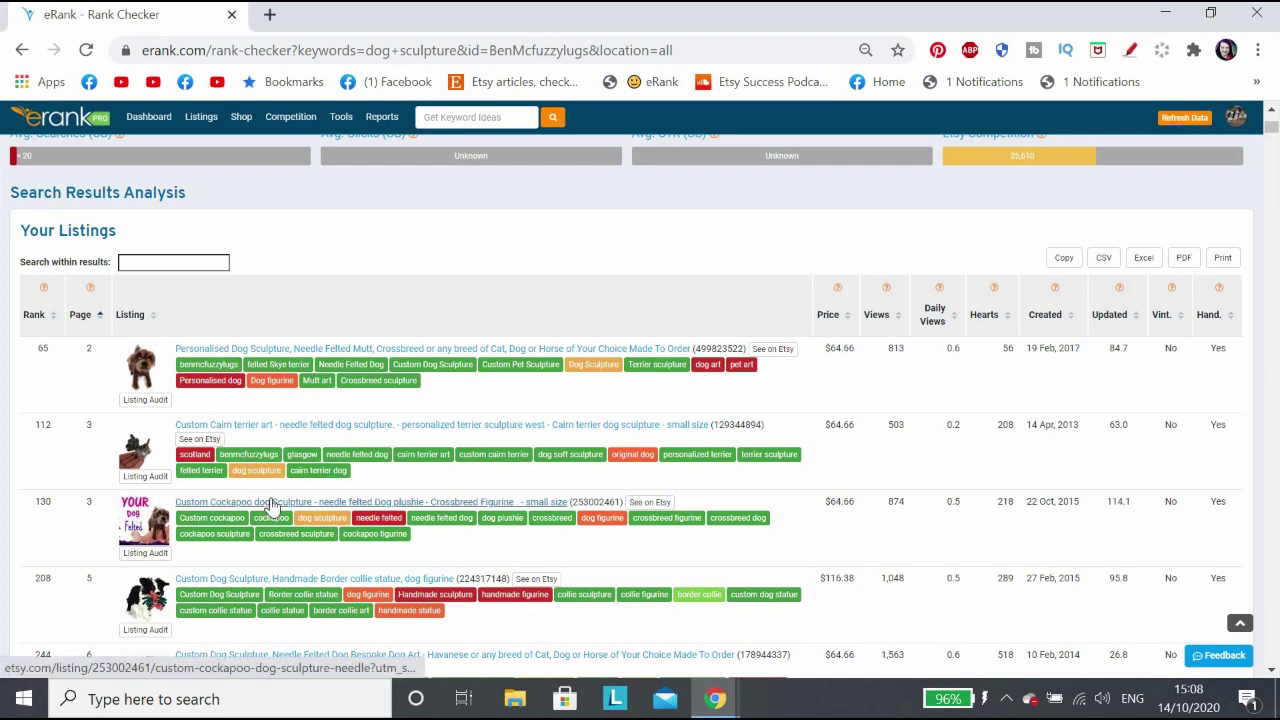
scroll(270, 506, down, 1)
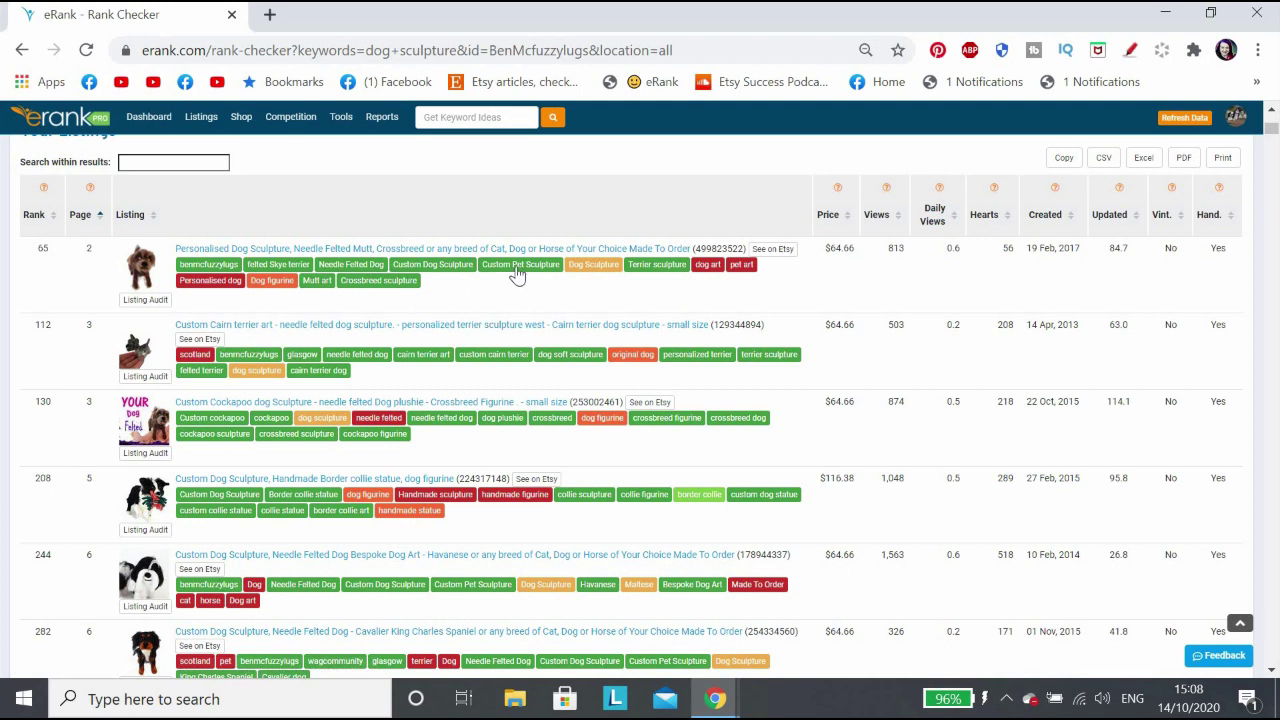
mouse_move(514, 273)
scroll(741, 268, down, 1)
scroll(706, 357, down, 1)
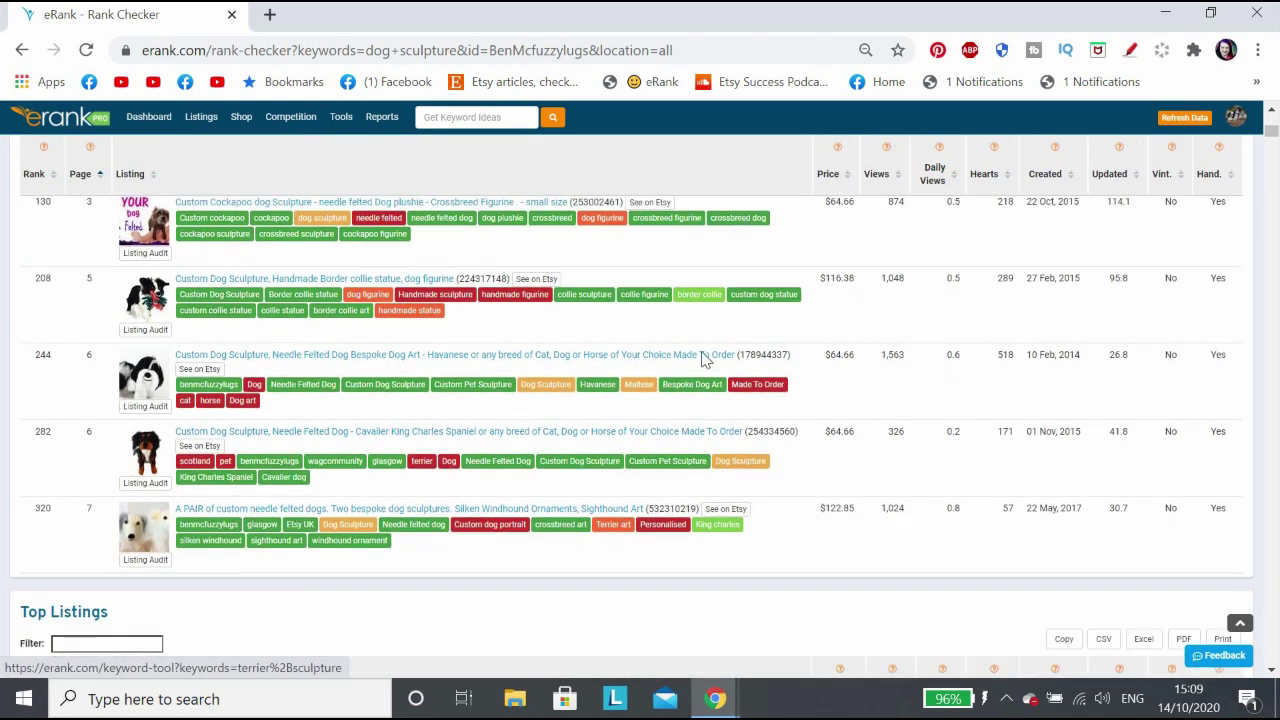
scroll(695, 395, up, 1)
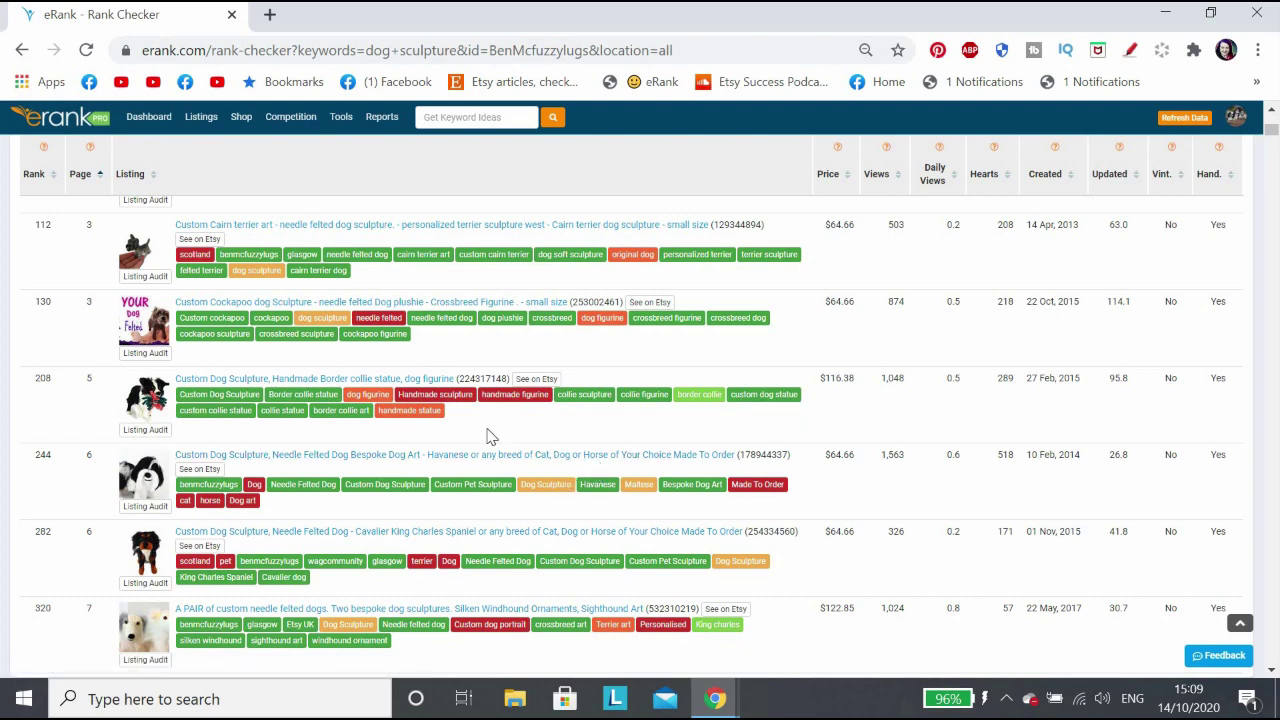
scroll(490, 436, up, 1)
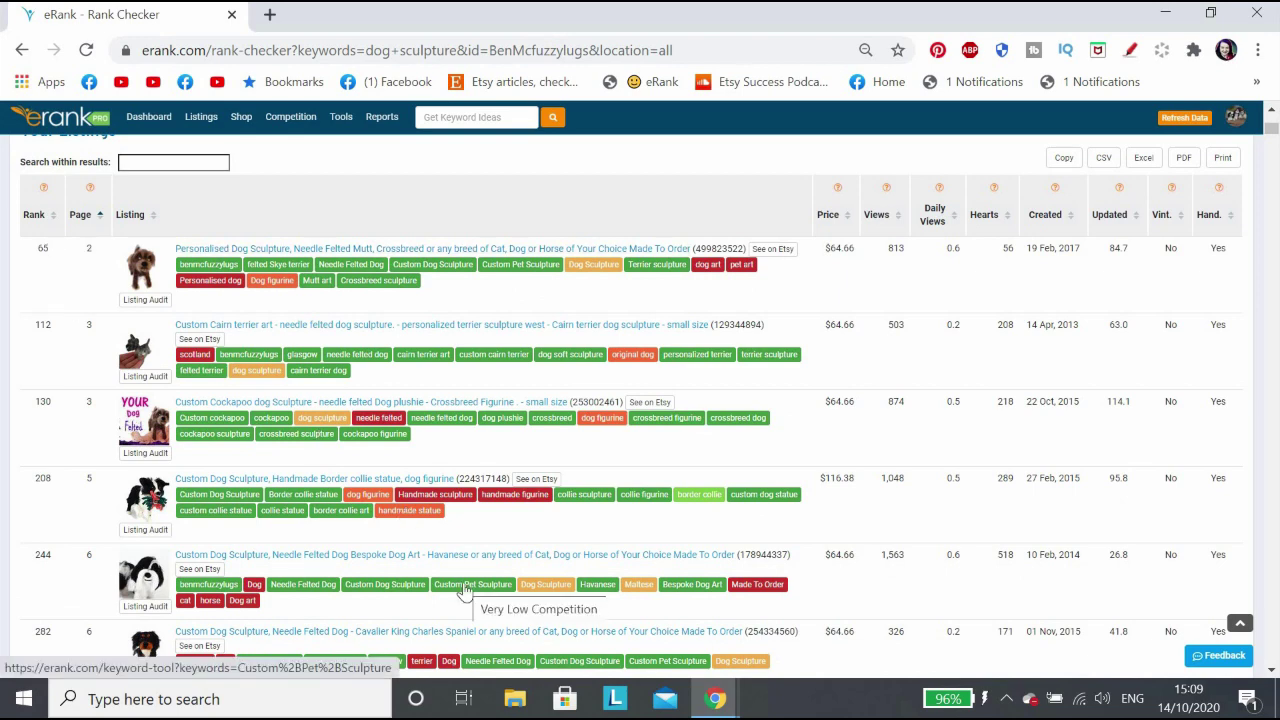
Scroll down to the dog sculpture Top Listings, led by the $265.00 felt dog.
scroll(510, 590, down, 4)
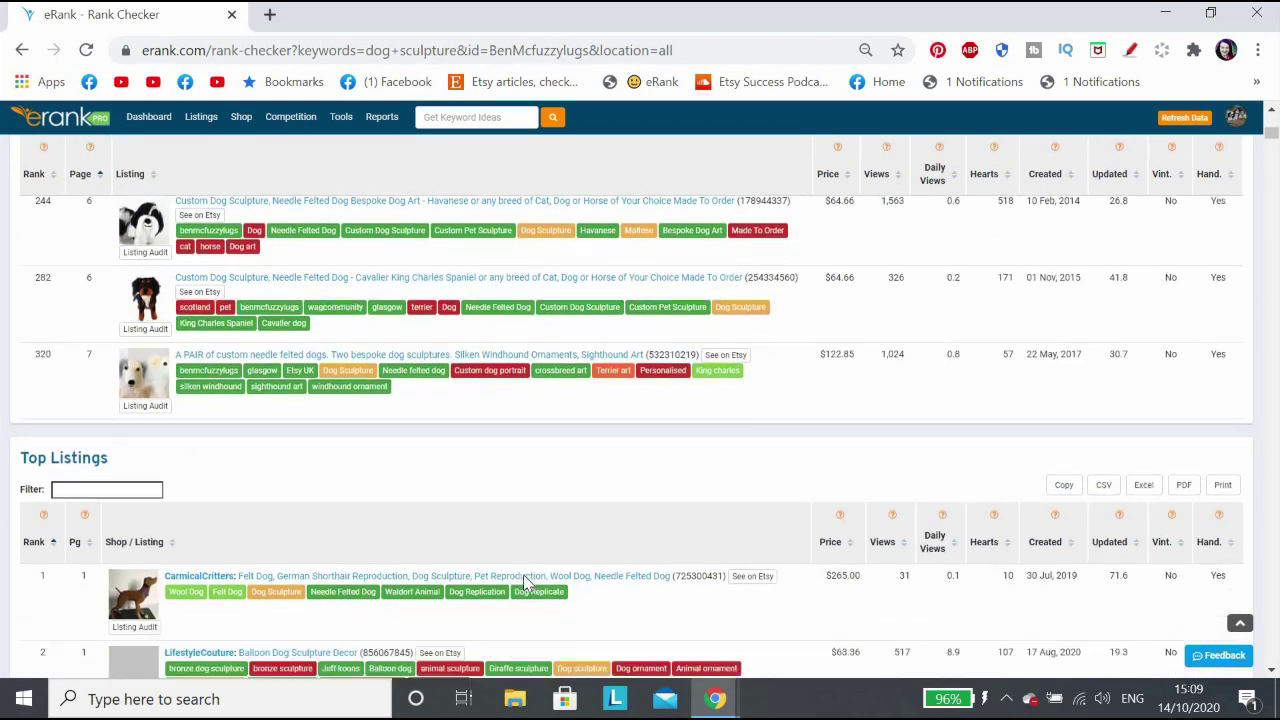
scroll(525, 580, down, 3)
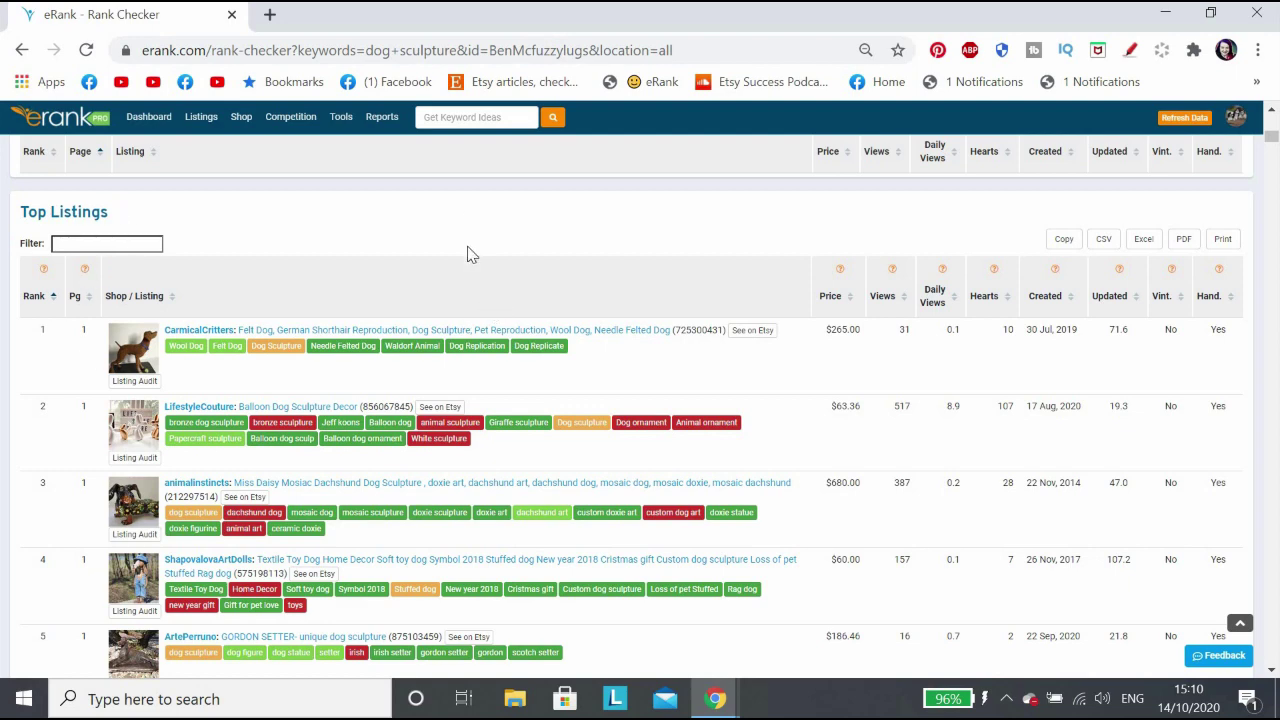
scroll(469, 257, down, 1)
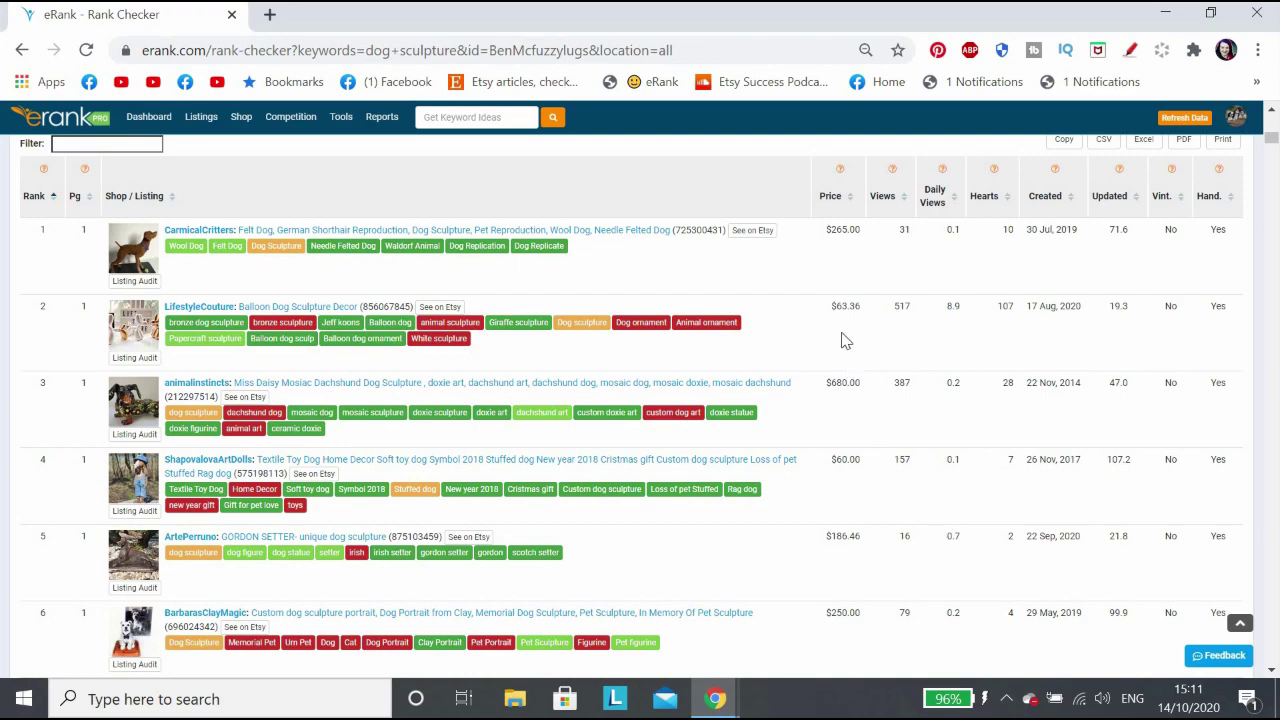
Scroll back through the results to the shop's own dog sculpture listings and their ranks.
scroll(836, 328, up, 15)
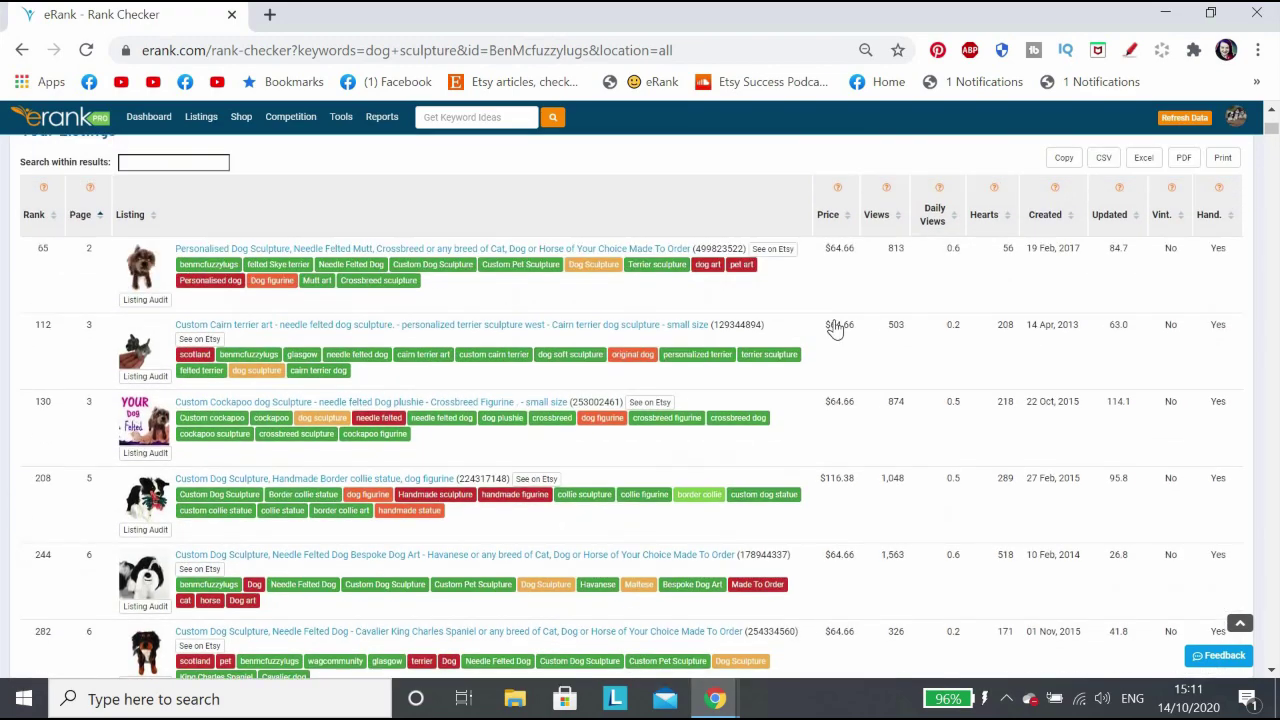
scroll(806, 443, down, 1)
Scroll through ranks 1 to 10 of the dog sculpture Top Listings on page 1.
scroll(866, 497, down, 10)
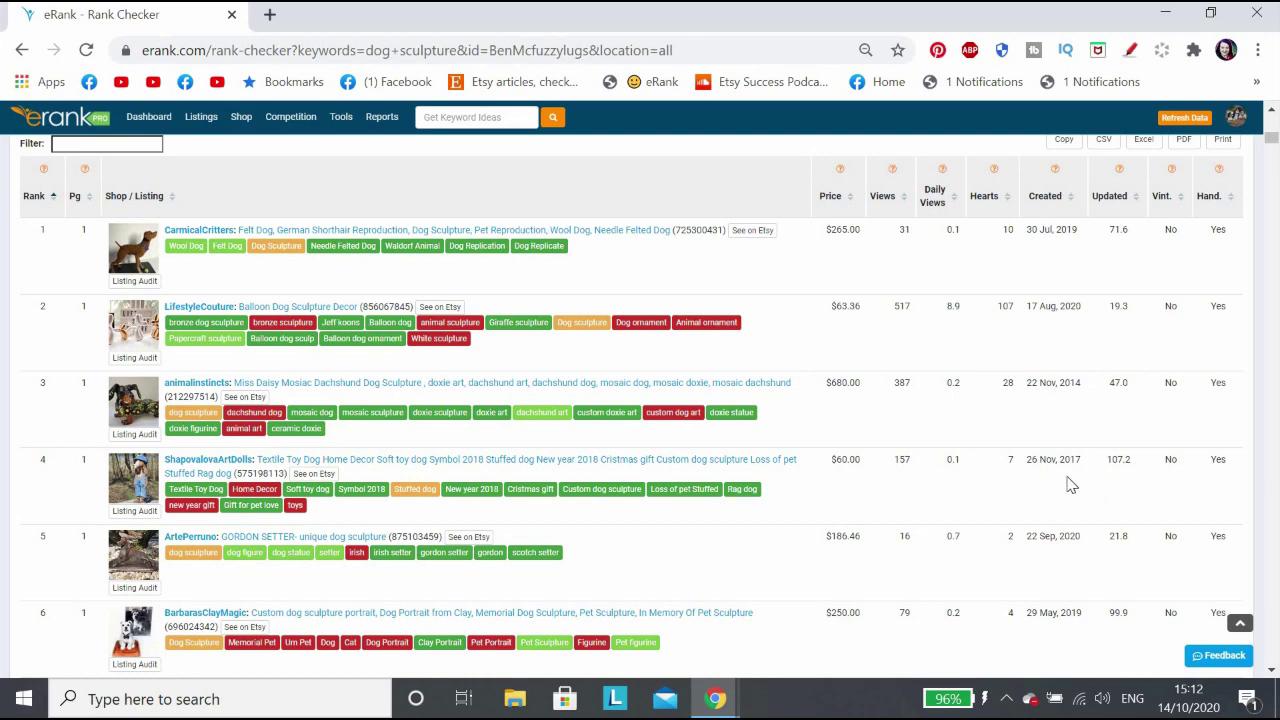
scroll(1062, 466, down, 1)
scroll(1062, 466, down, 2)
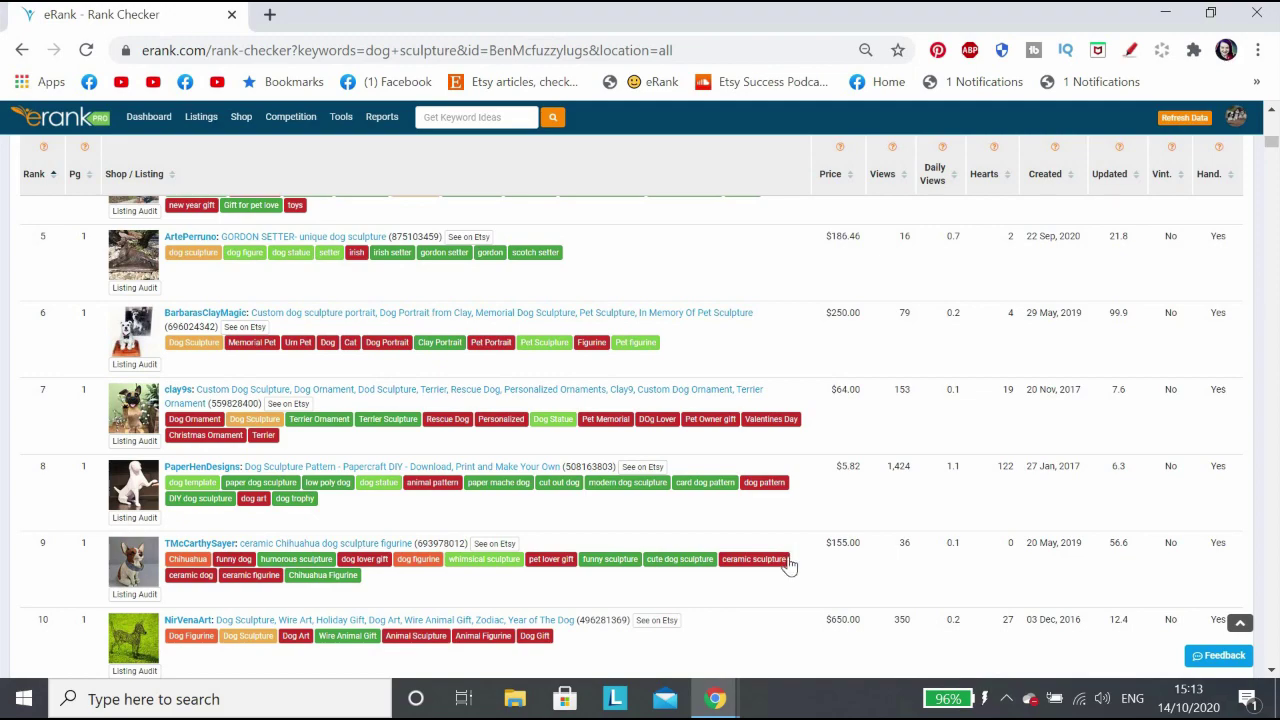
scroll(780, 556, up, 1)
scroll(781, 530, up, 10)
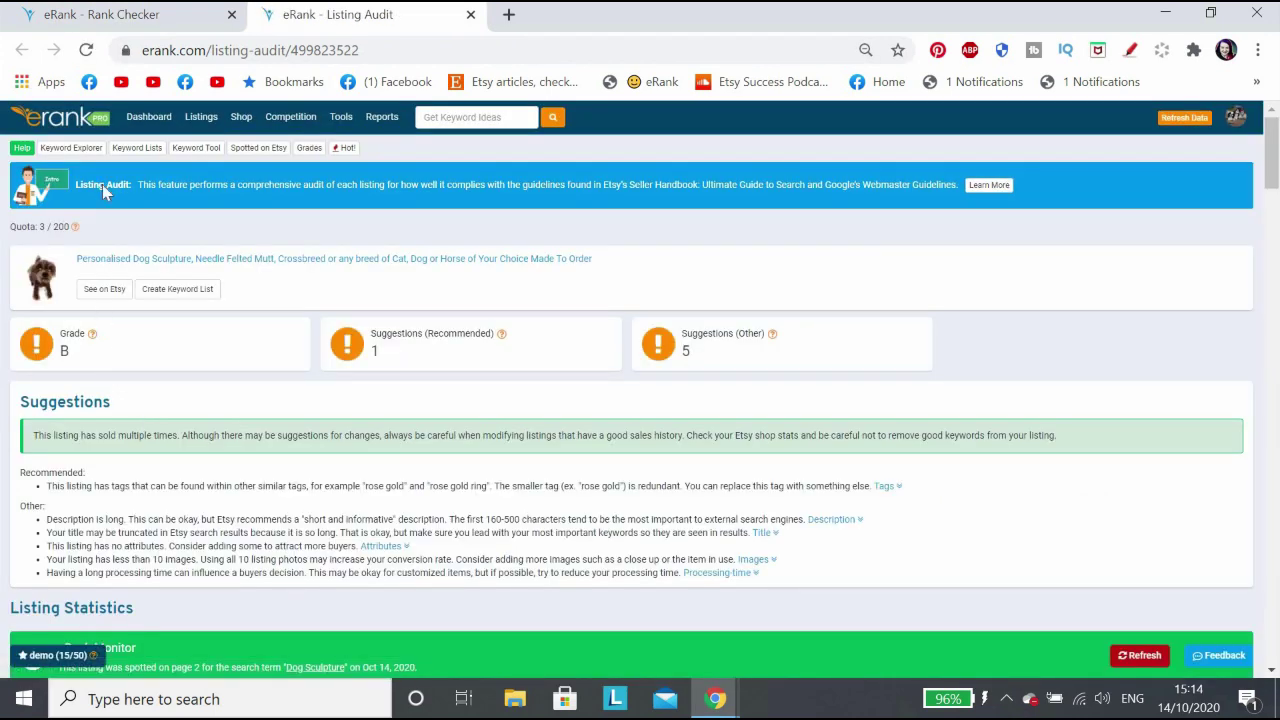
Load the audited needle-felted dog sculpture listing on Etsy in a new tab.
click(112, 294)
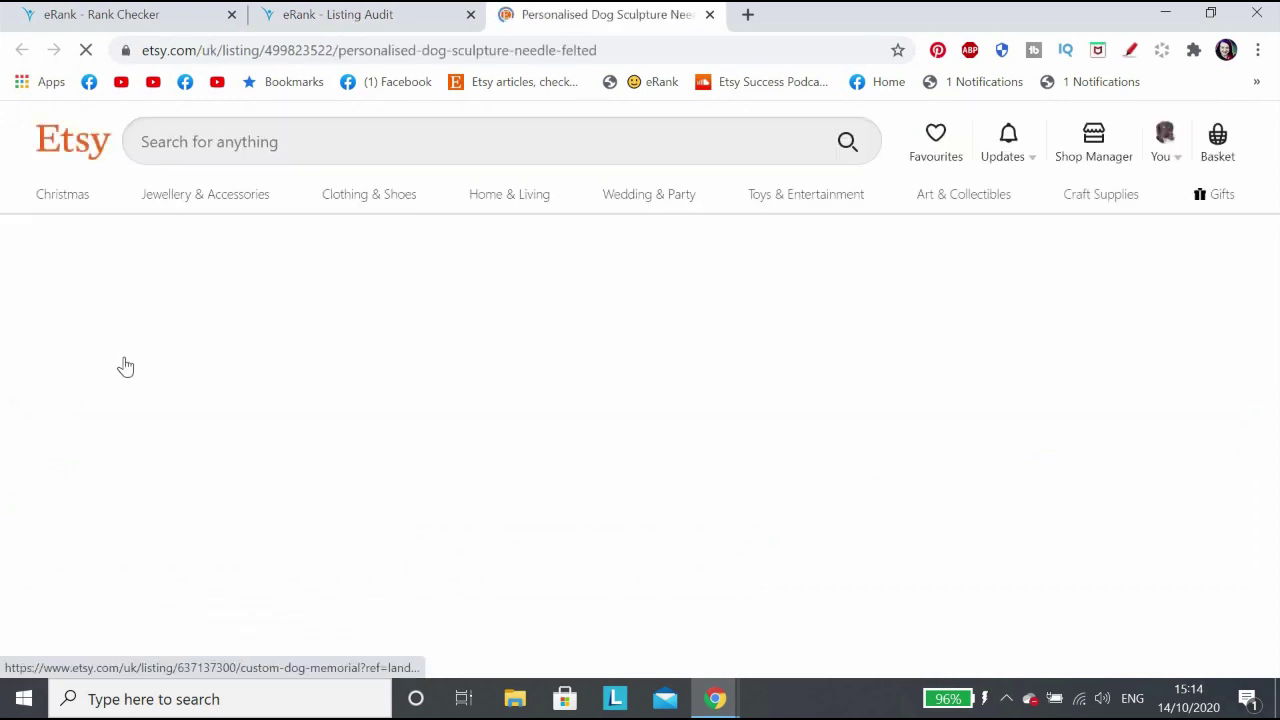
Open the dog sculpture listing in the Etsy editor and scroll to its Title field.
scroll(509, 537, down, 2)
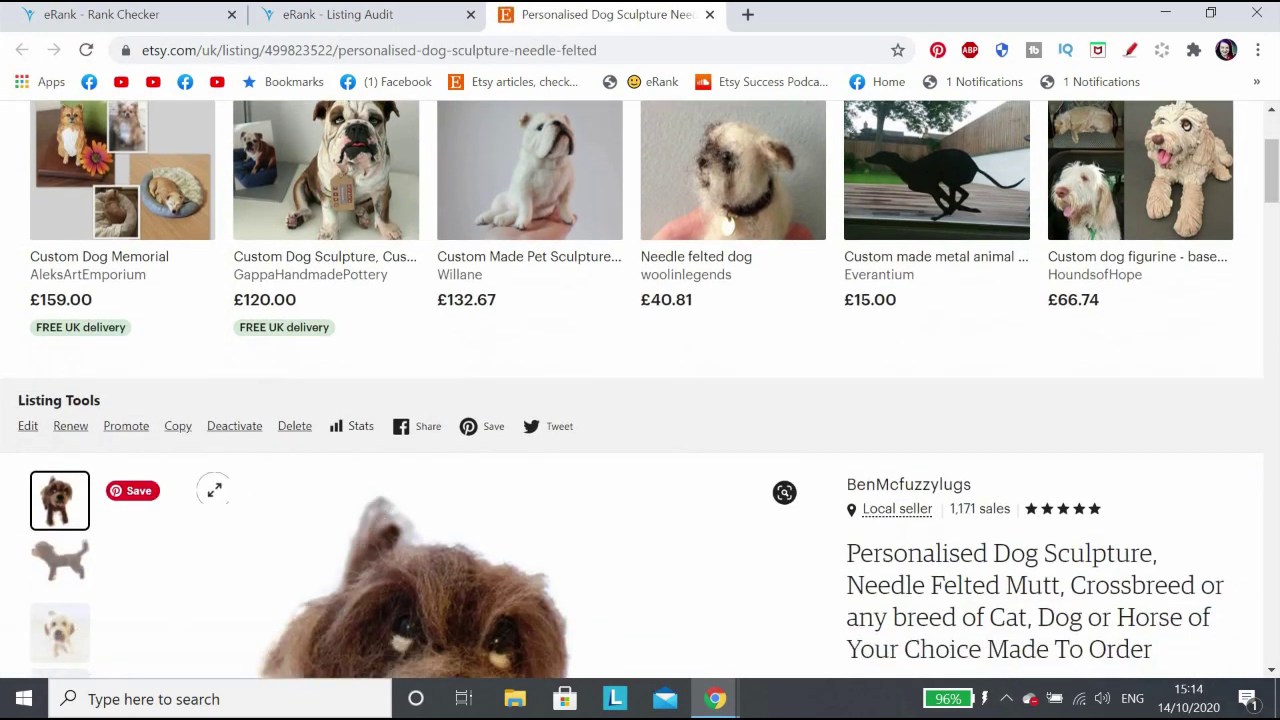
click(28, 426)
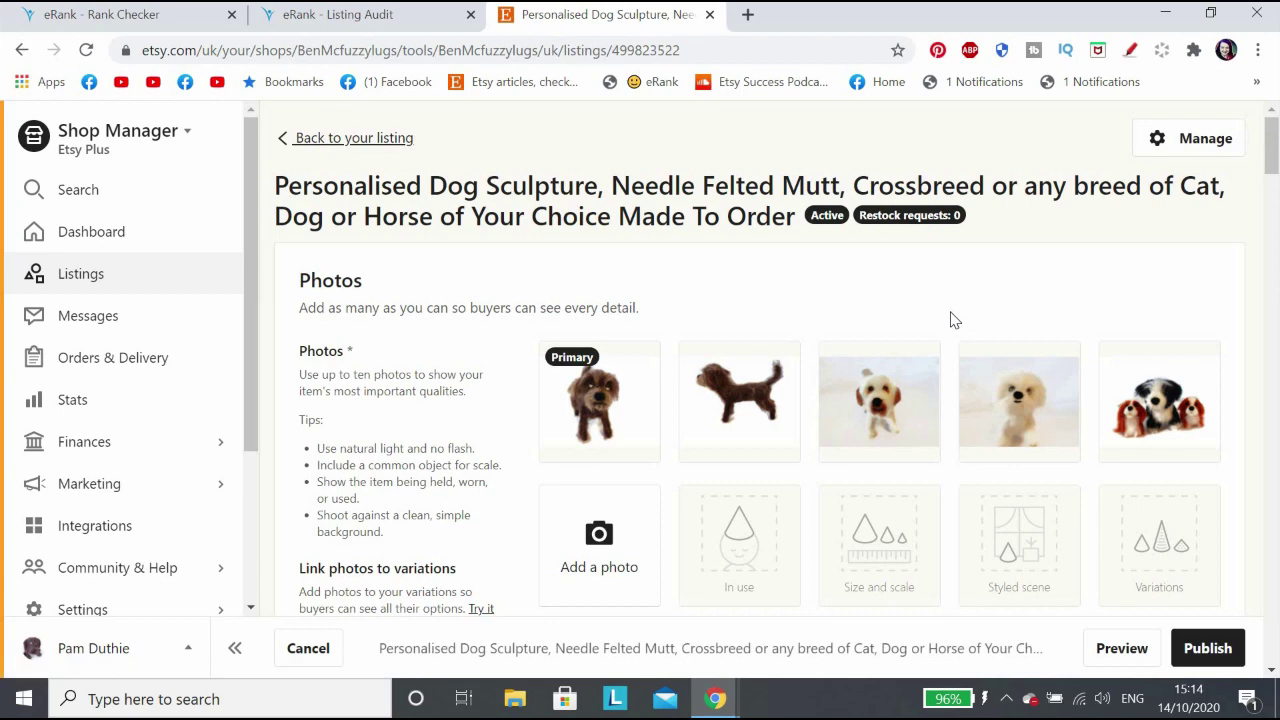
scroll(951, 318, down, 8)
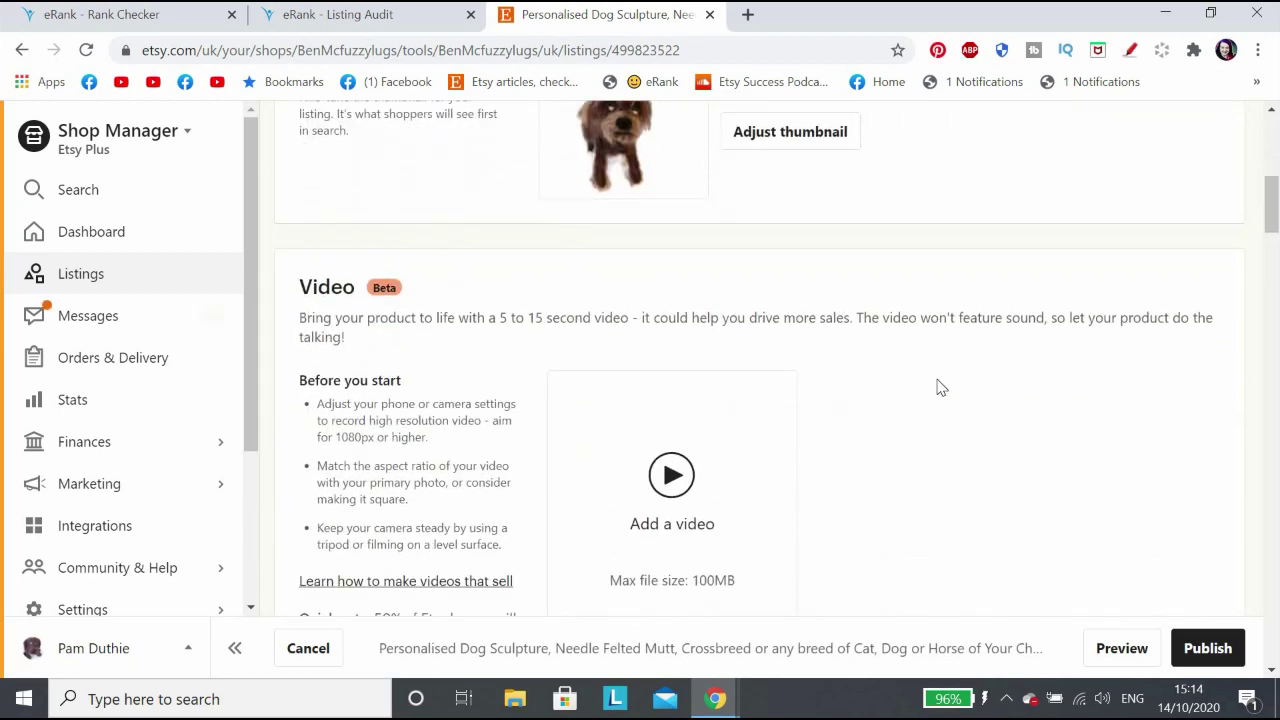
scroll(940, 387, down, 6)
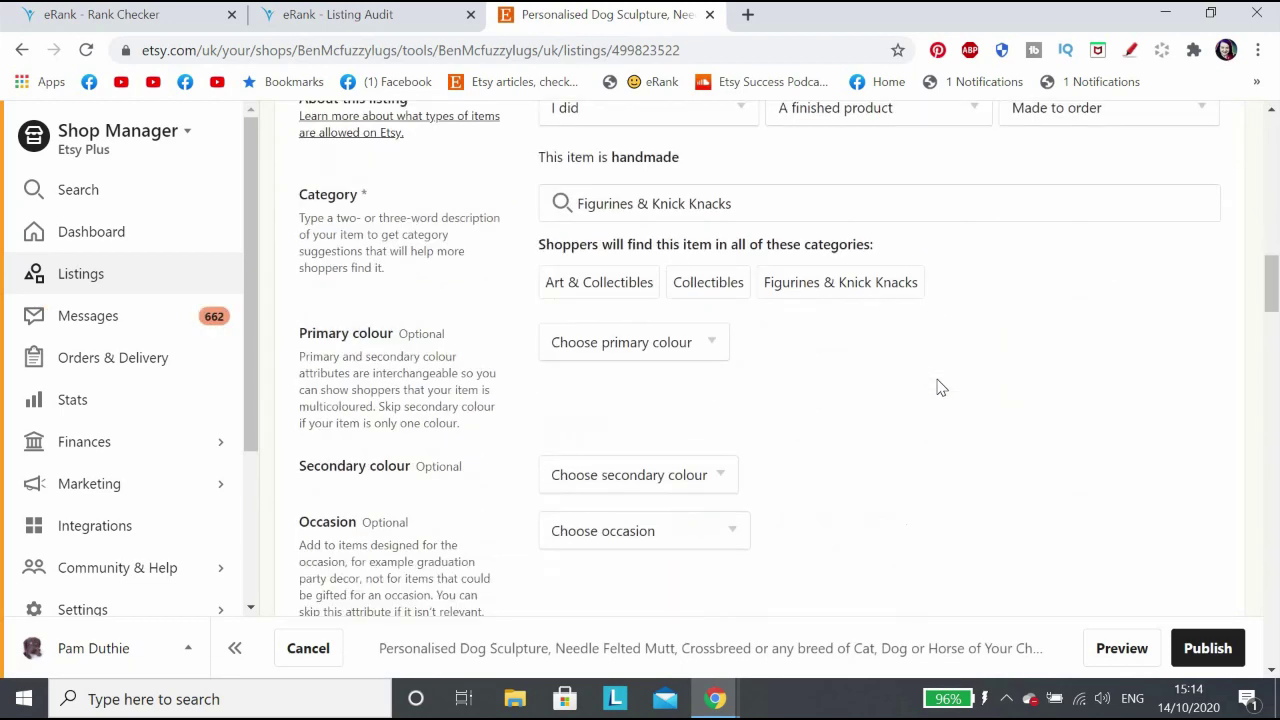
scroll(940, 383, down, 7)
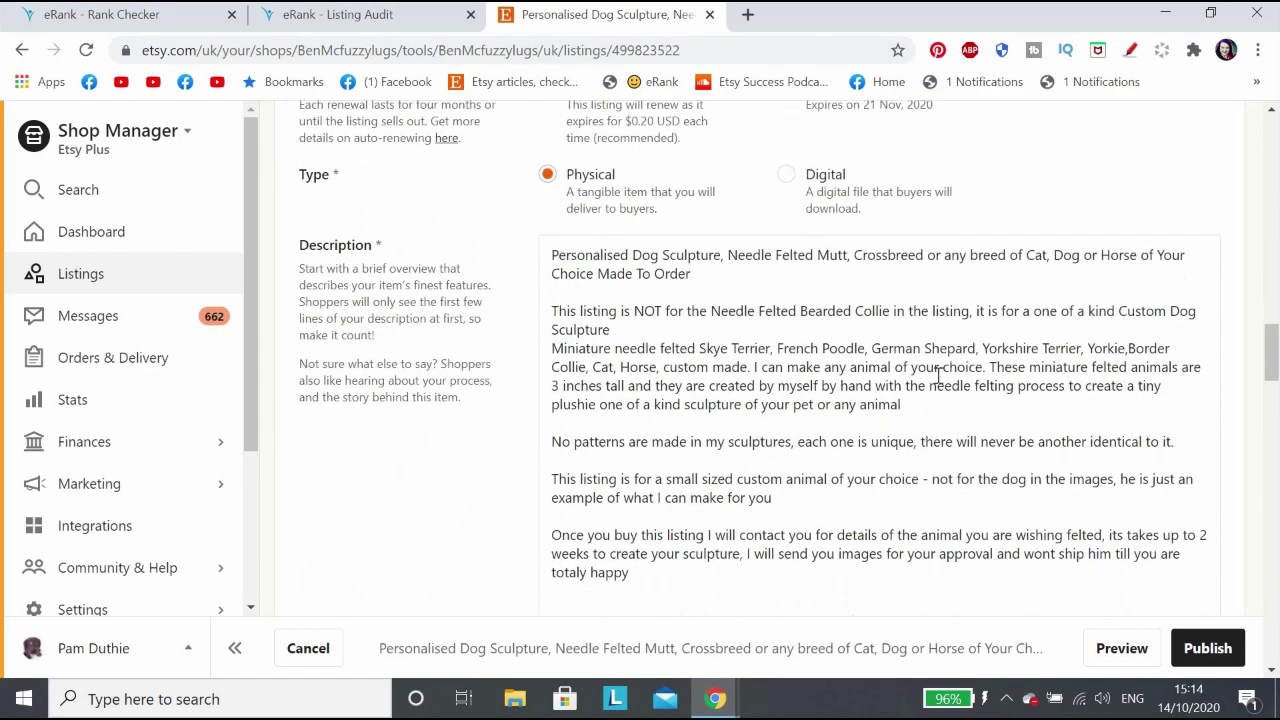
scroll(938, 375, up, 20)
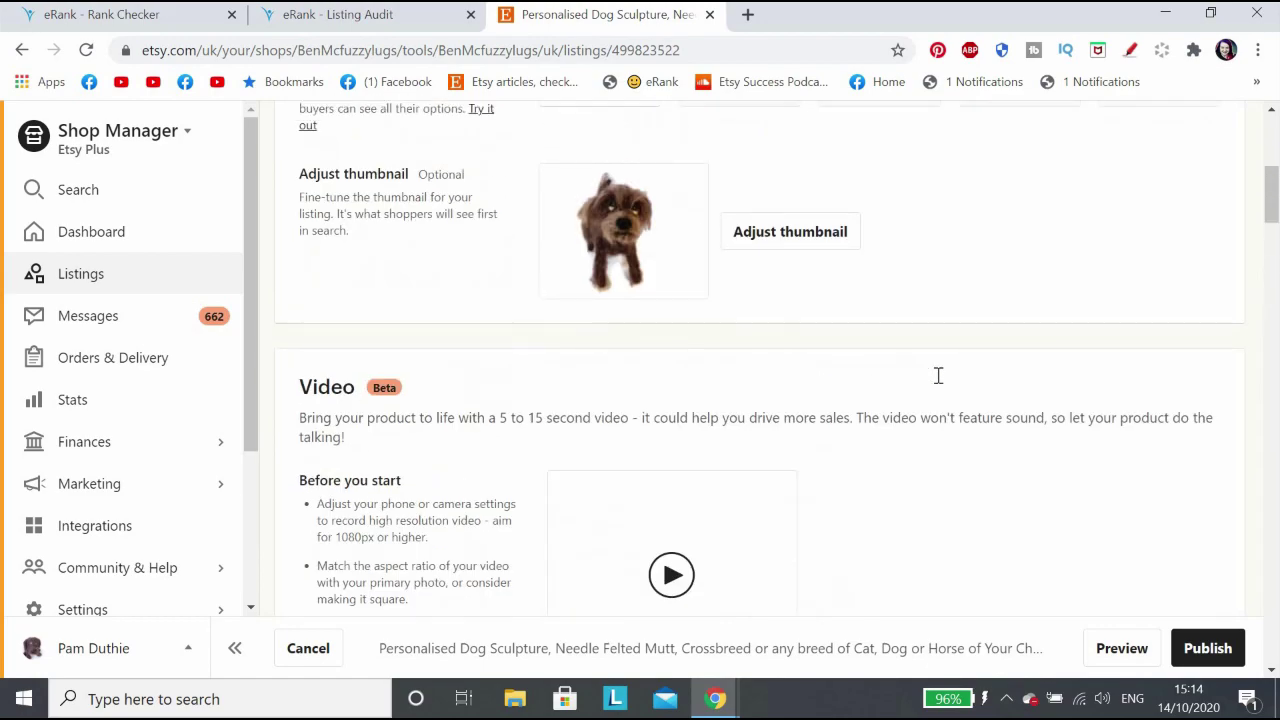
scroll(938, 384, down, 8)
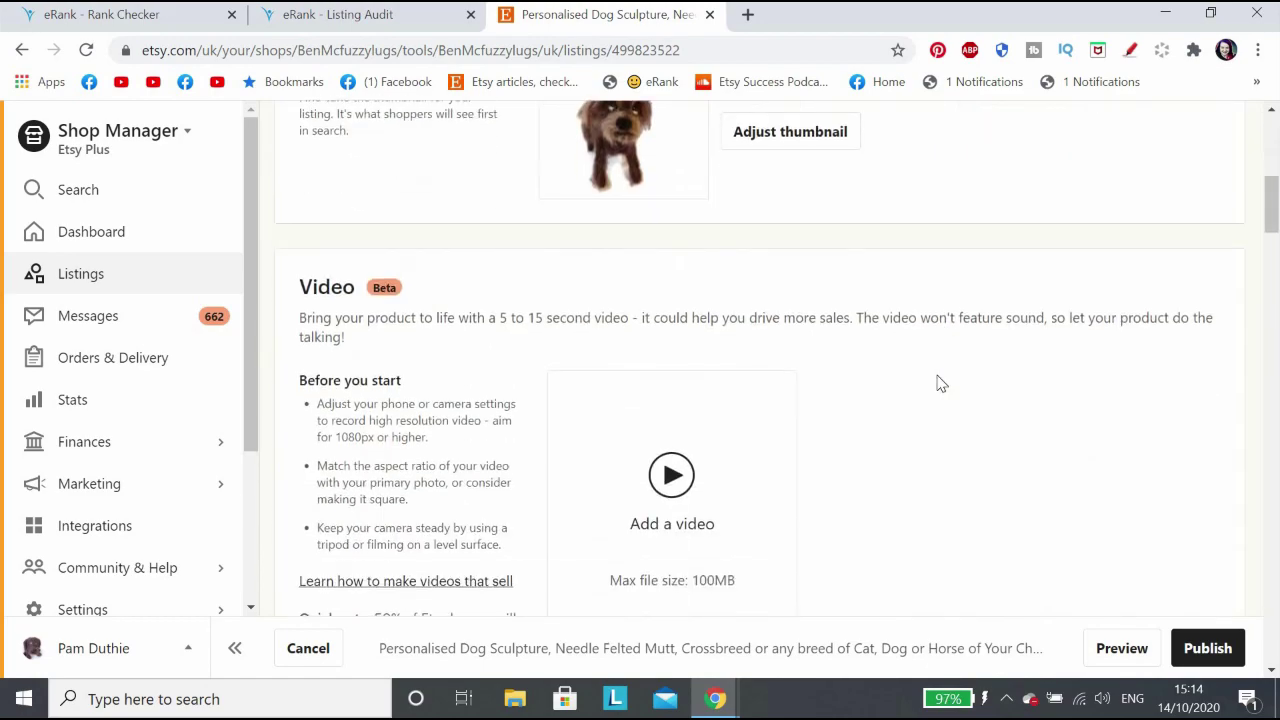
scroll(940, 384, down, 2)
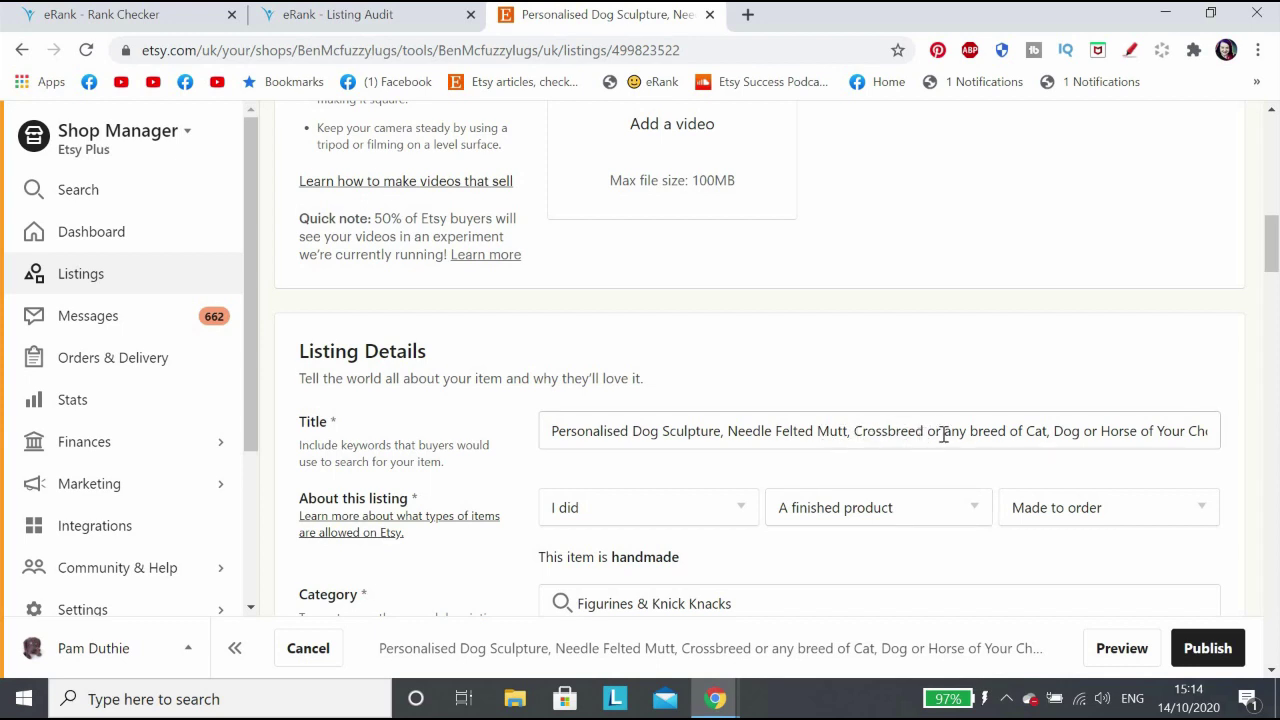
Remove 'Cat' and 'or Horse of Your Choice' from the title and add a comma after Dog.
double_click(1041, 431)
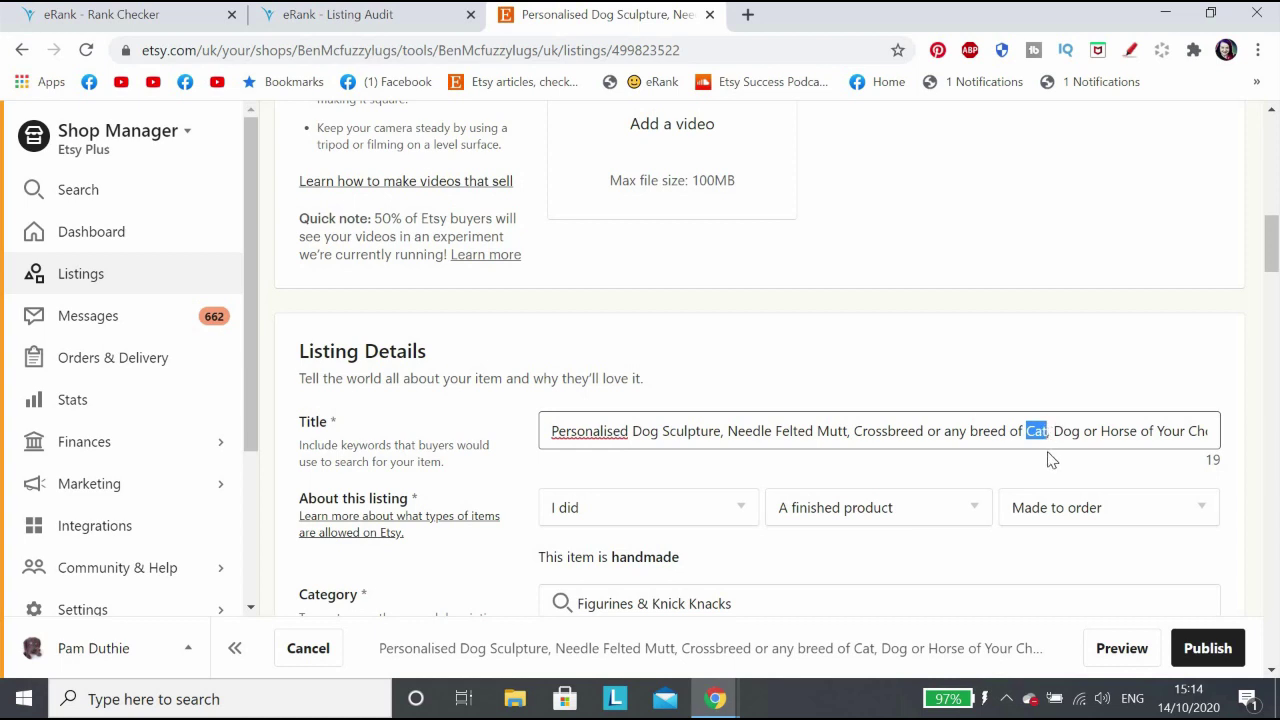
key(BackSpace)
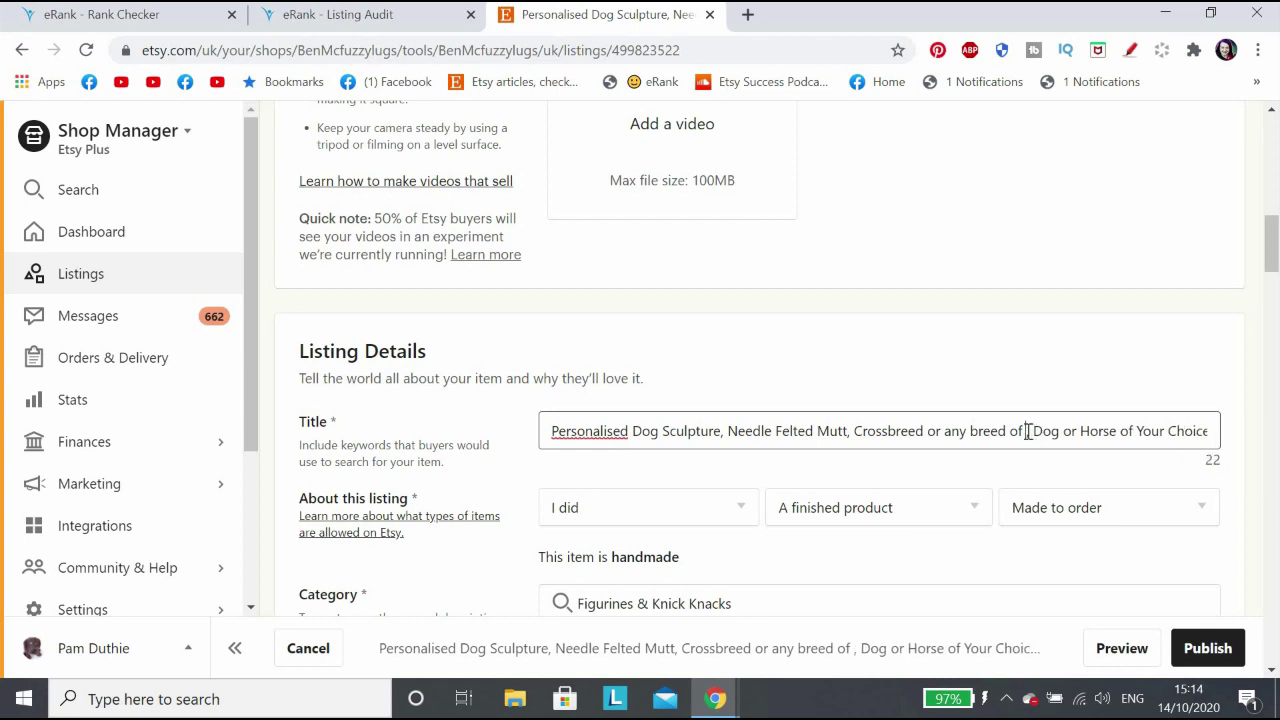
key(Delete)
key(Delete)
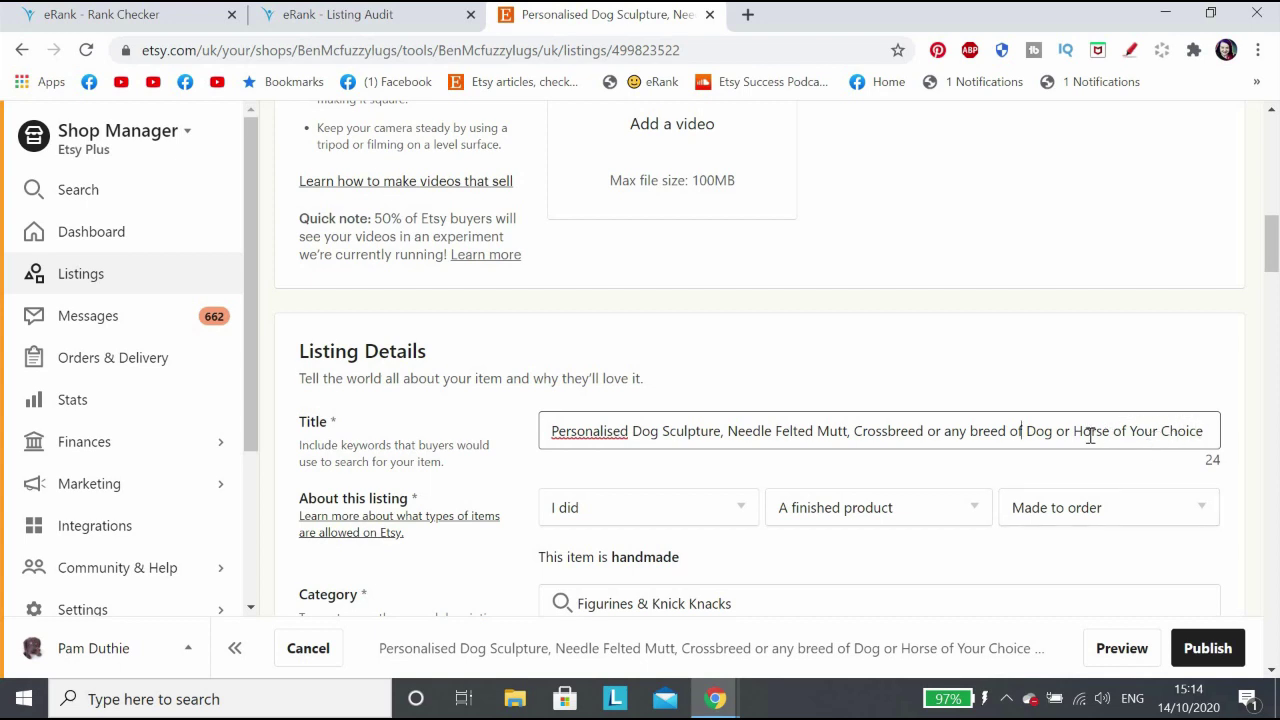
drag(1203, 431, 1052, 440)
key(BackSpace)
key(BackSpace)
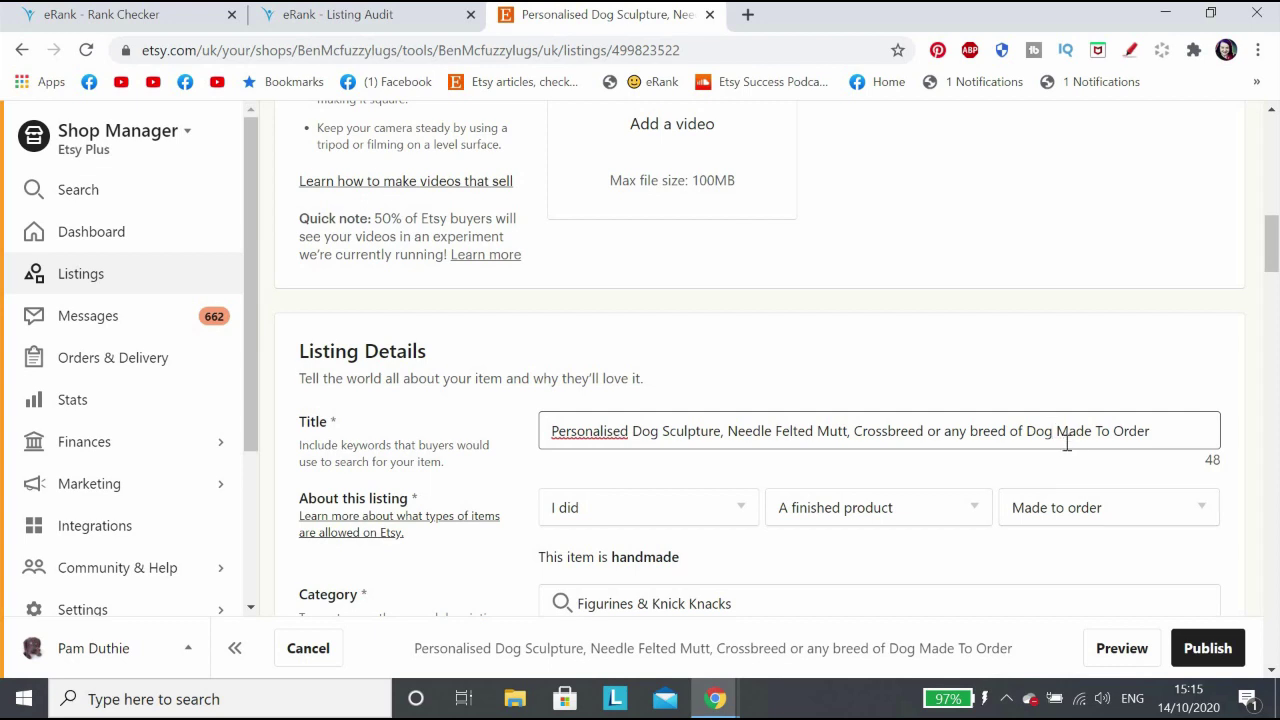
text(,)
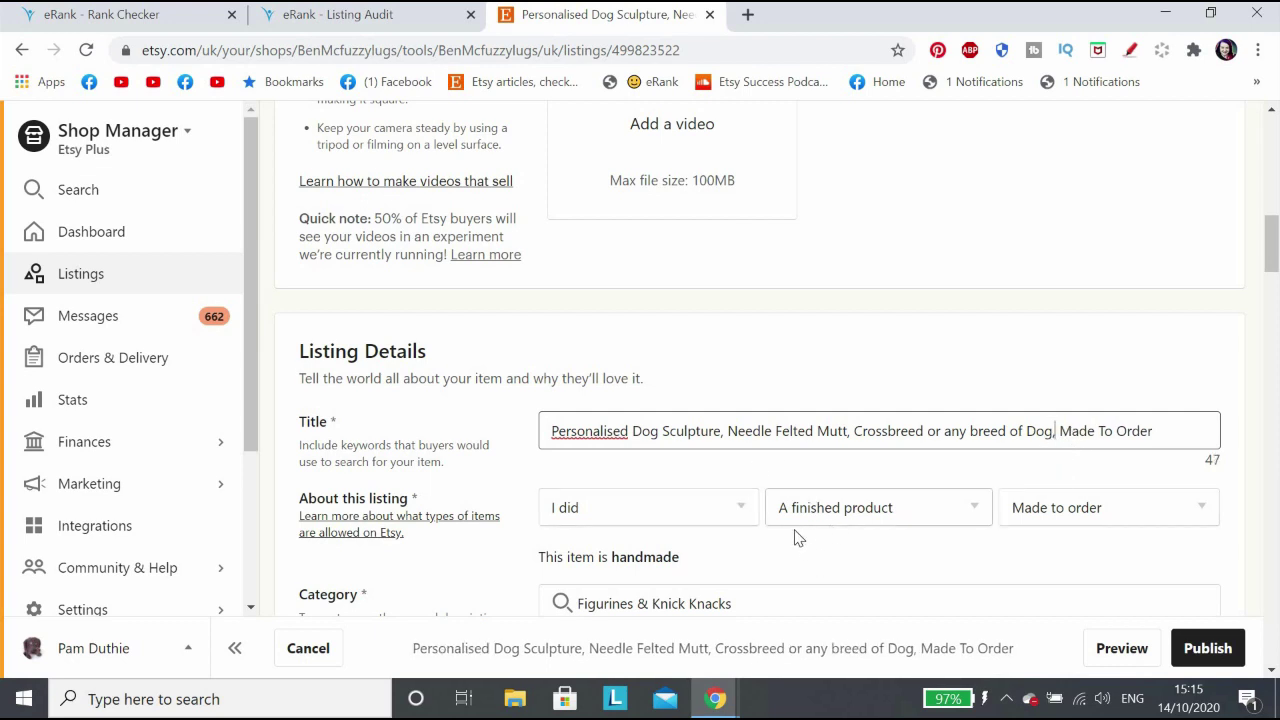
scroll(786, 516, down, 15)
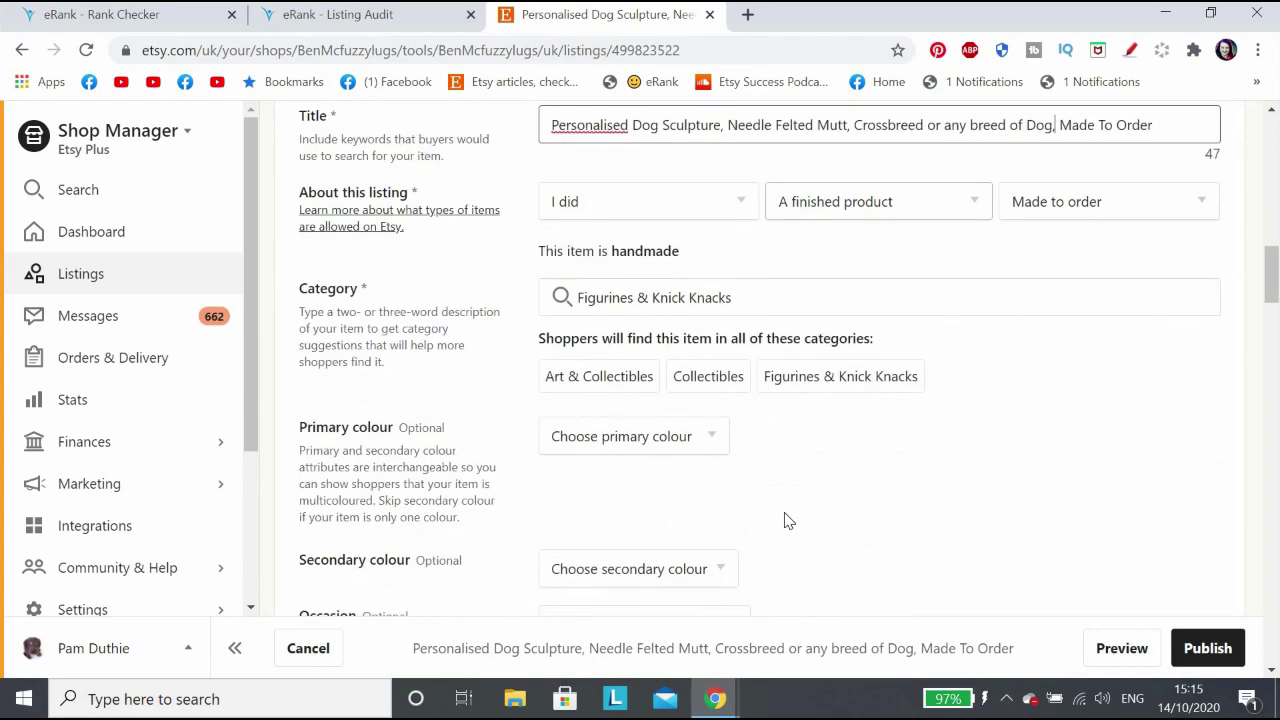
scroll(786, 513, down, 10)
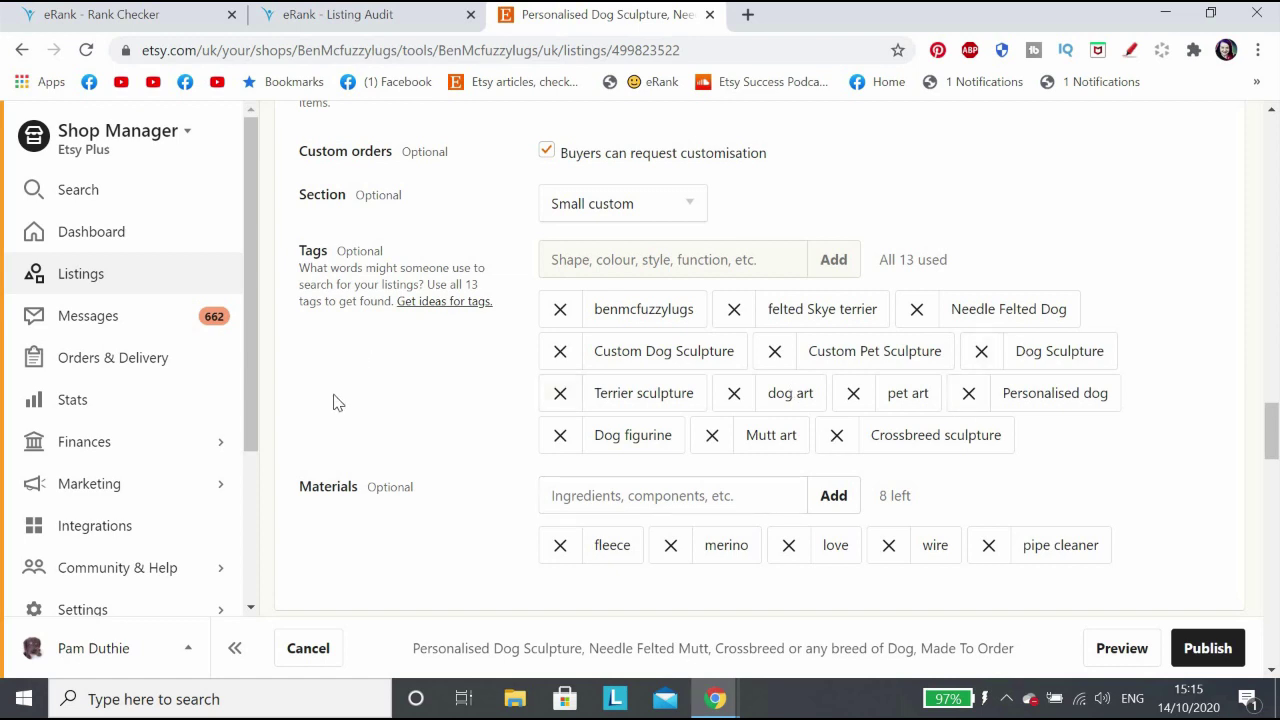
scroll(336, 401, down, 4)
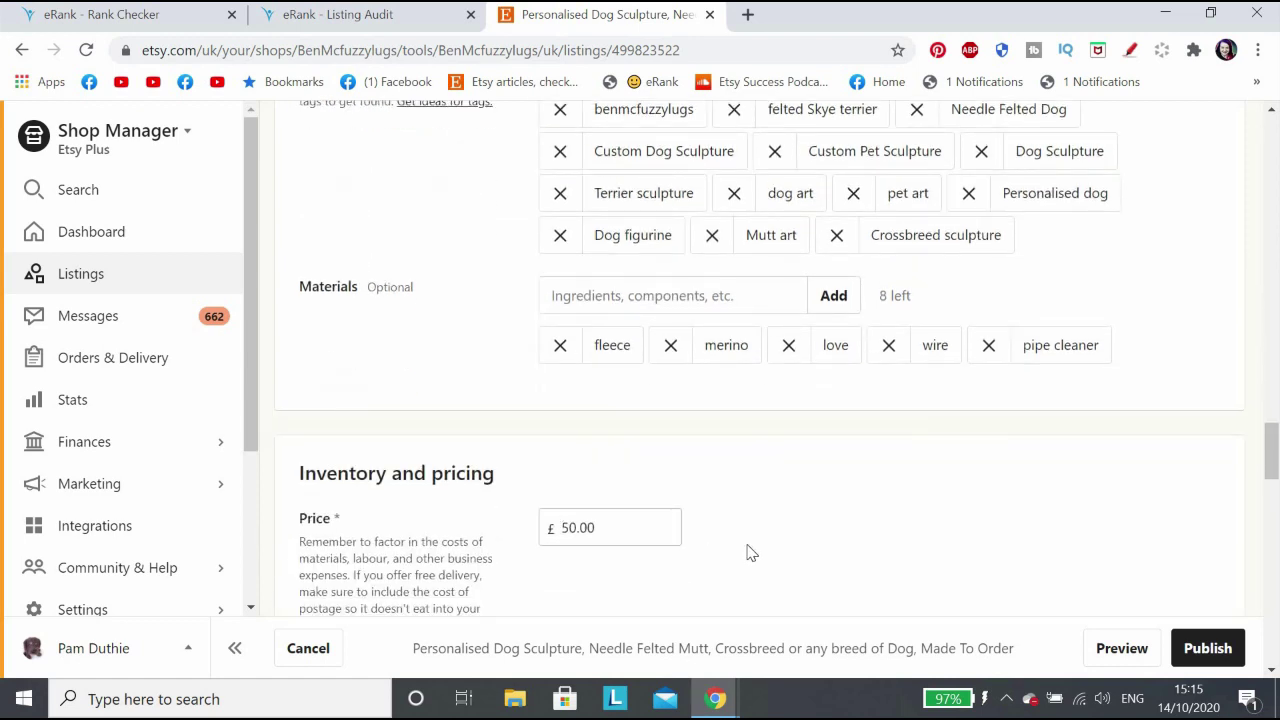
Publish the edited listing and renew it until 14 February, 2021.
click(1208, 648)
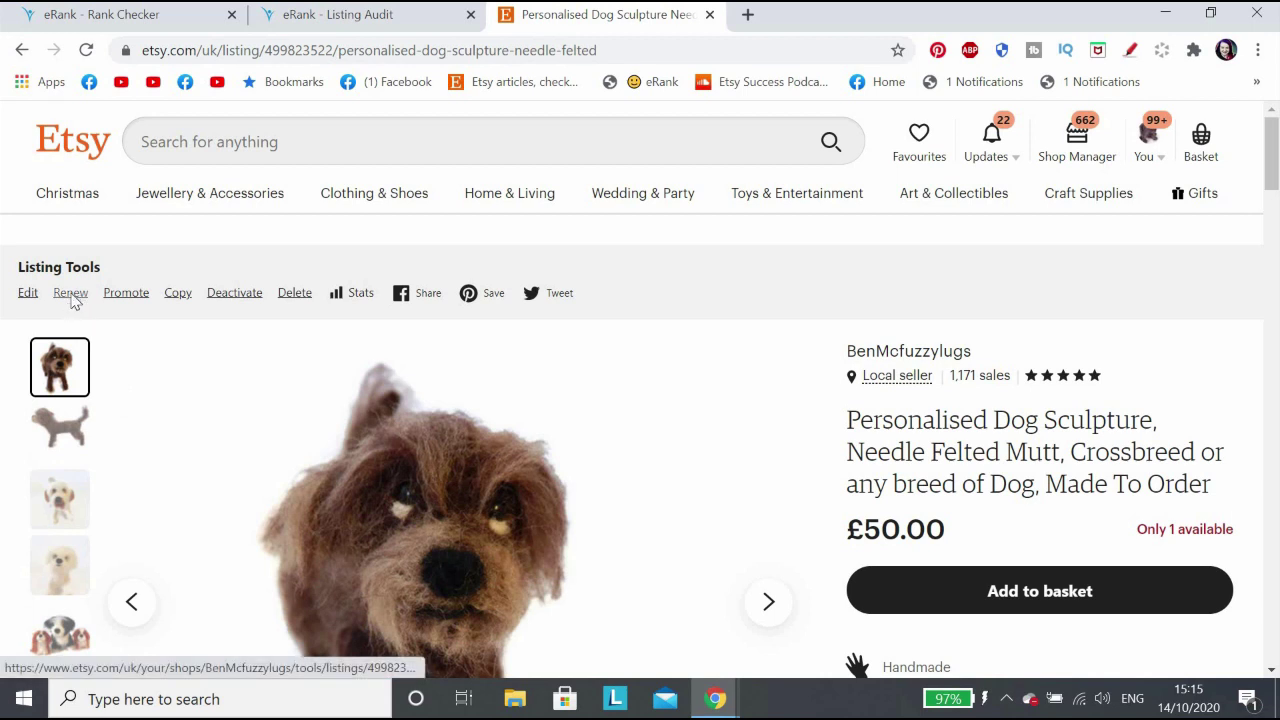
click(70, 296)
scroll(872, 521, down, 1)
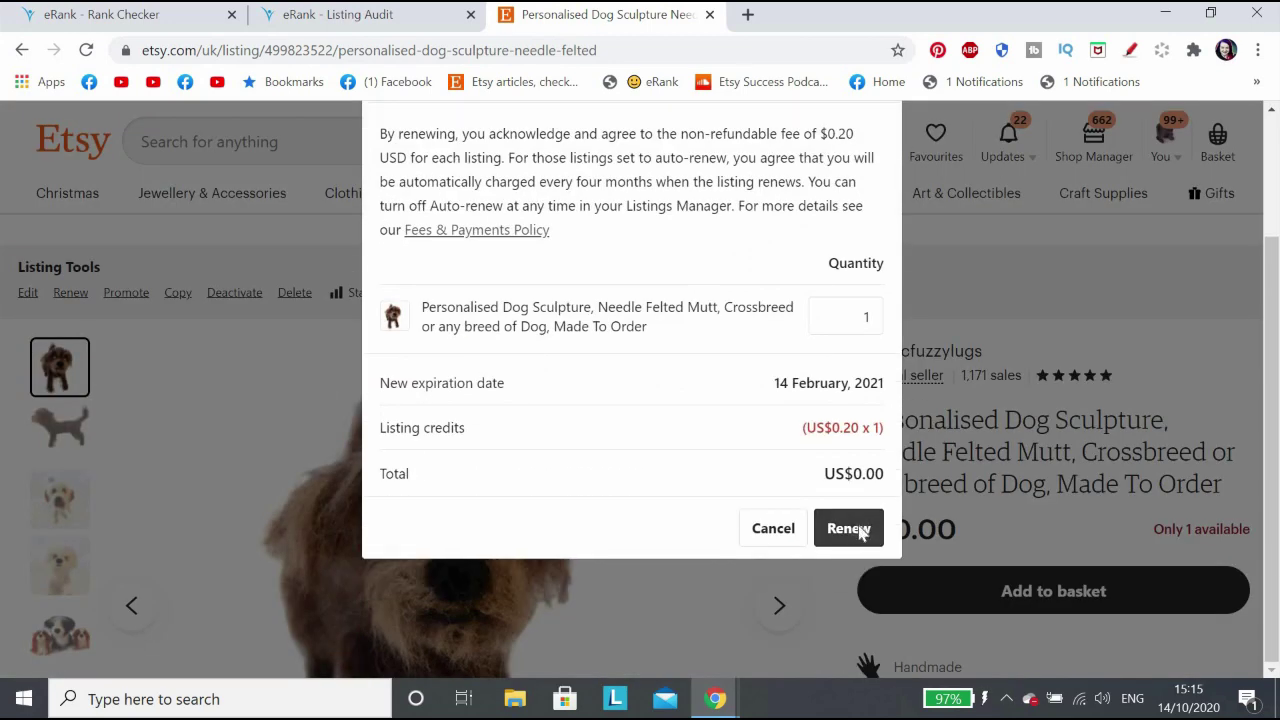
click(856, 530)
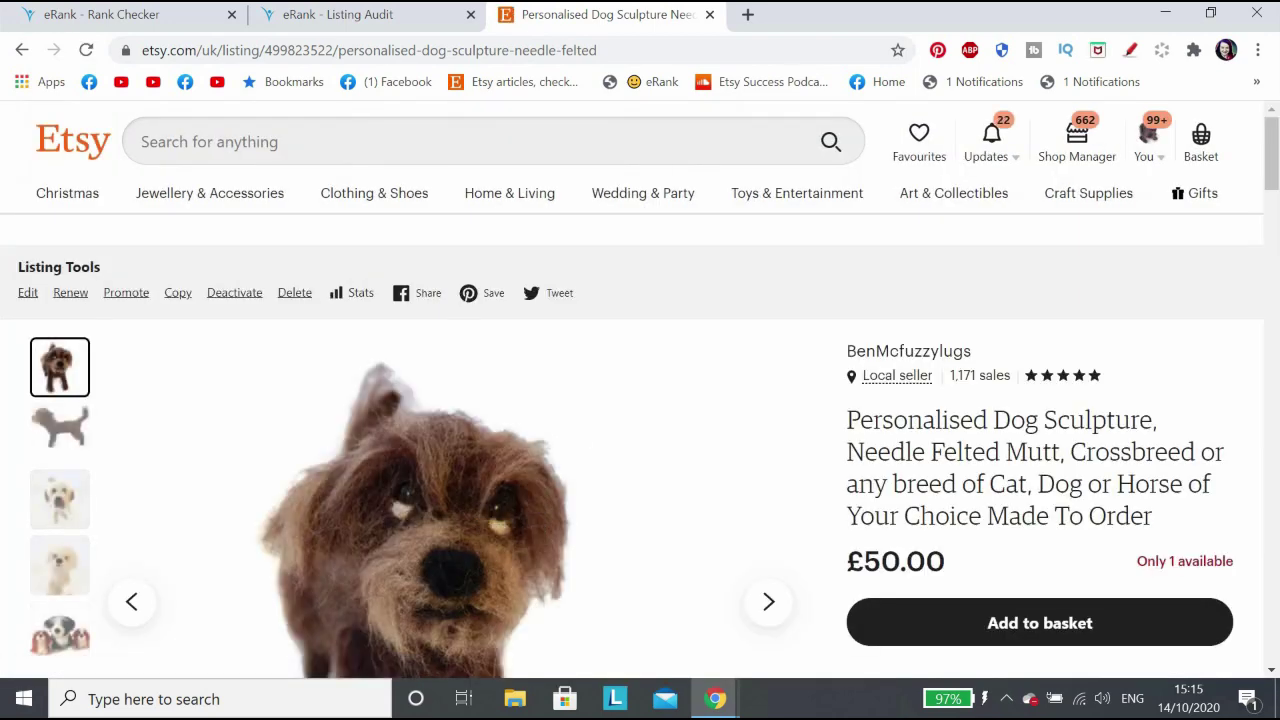
Close the eRank Listing Audit tab and view the Daily Views explanation on the dog sculpture results.
click(466, 18)
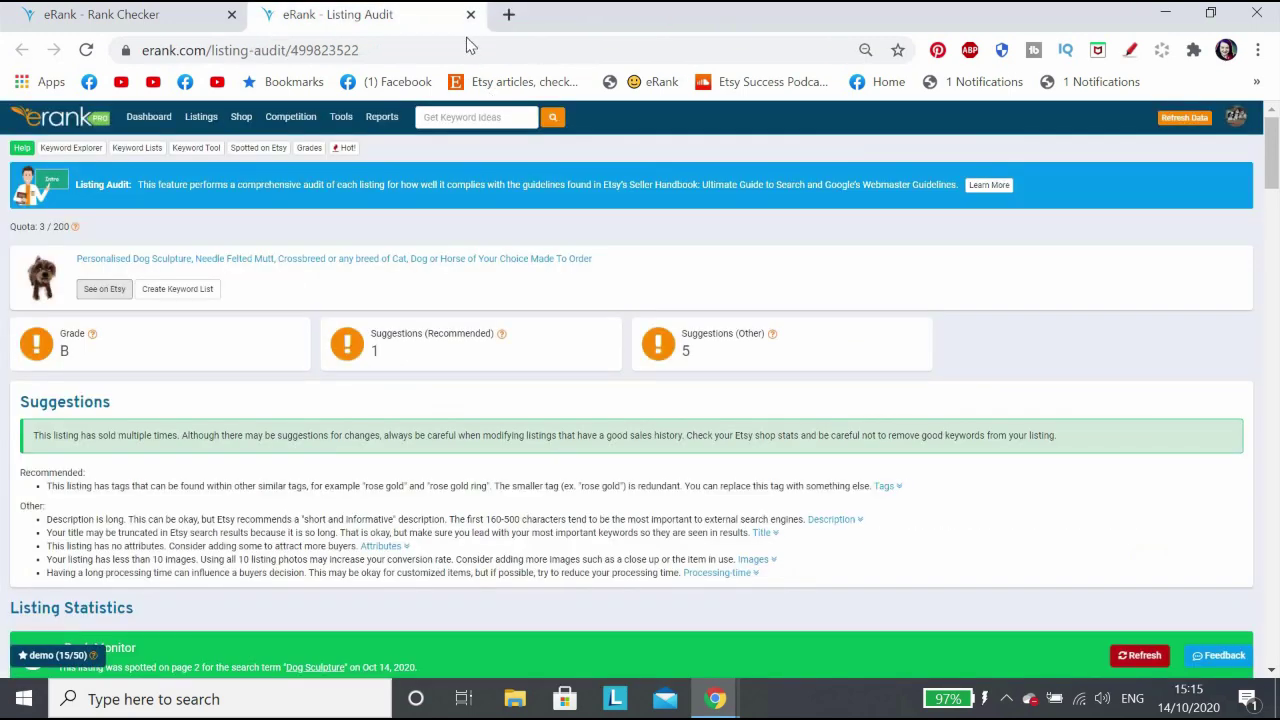
click(470, 14)
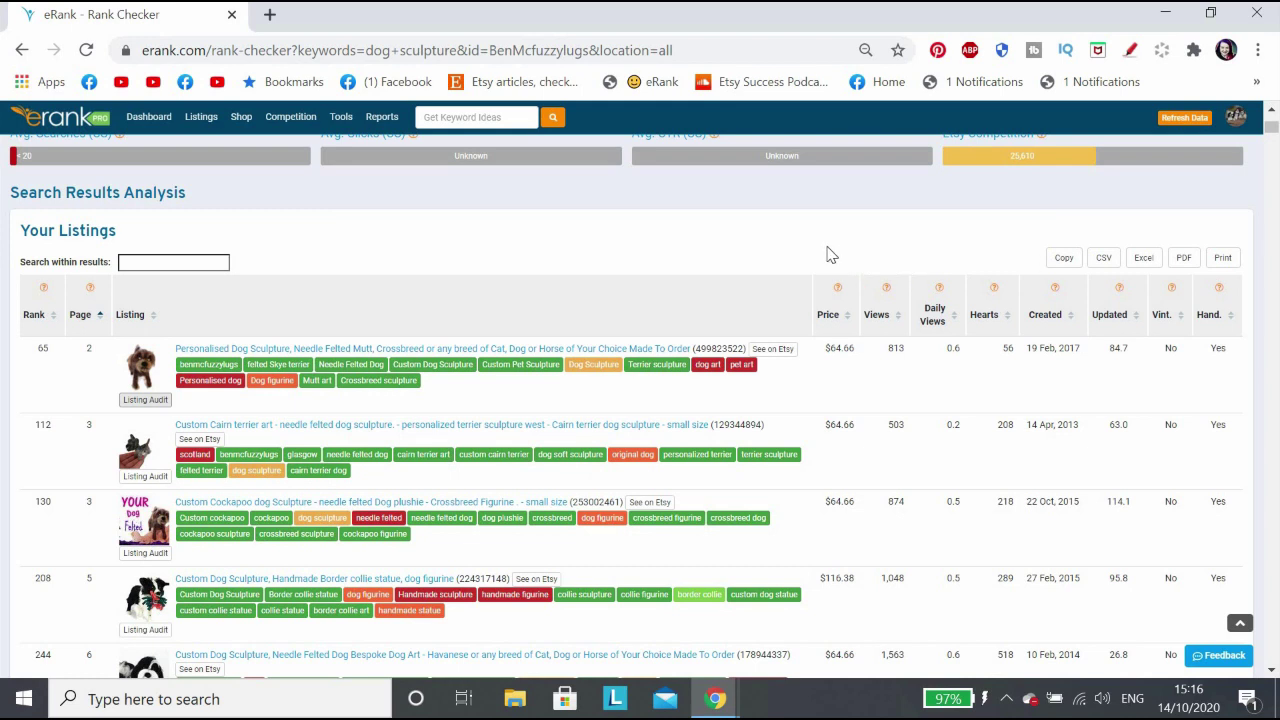
click(939, 289)
mouse_move(940, 290)
scroll(400, 240, up, 3)
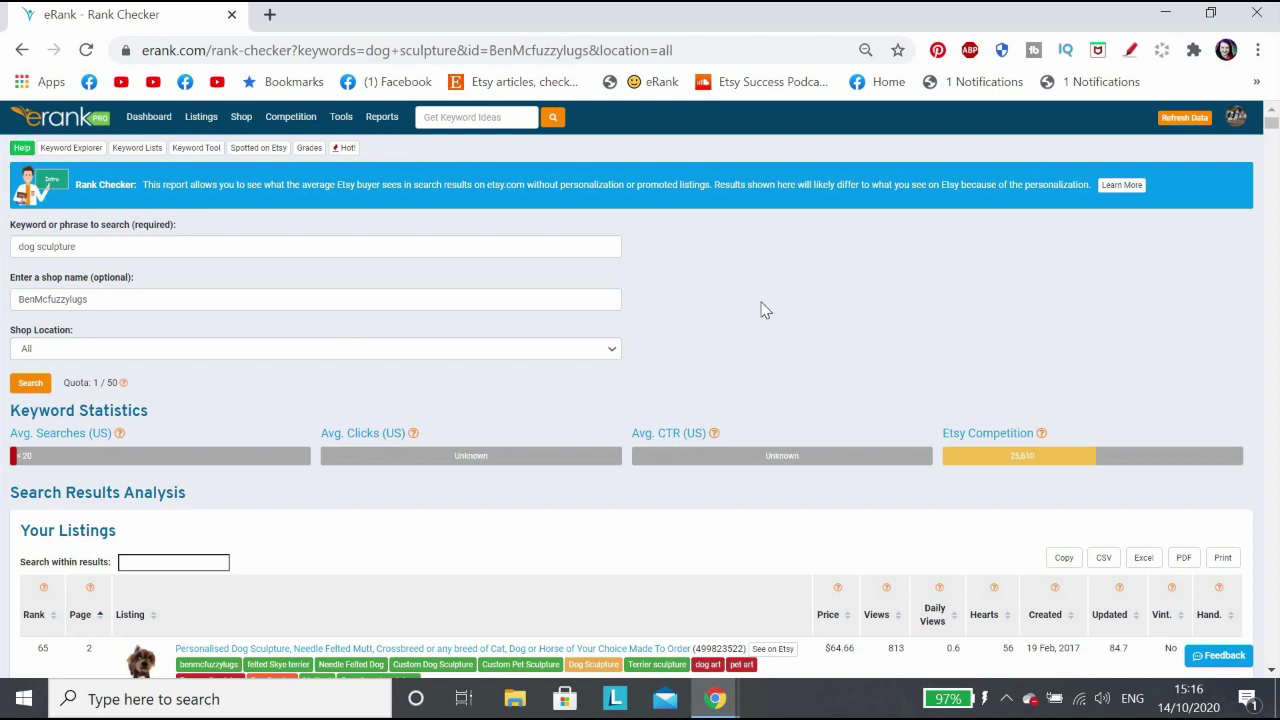
scroll(758, 310, down, 7)
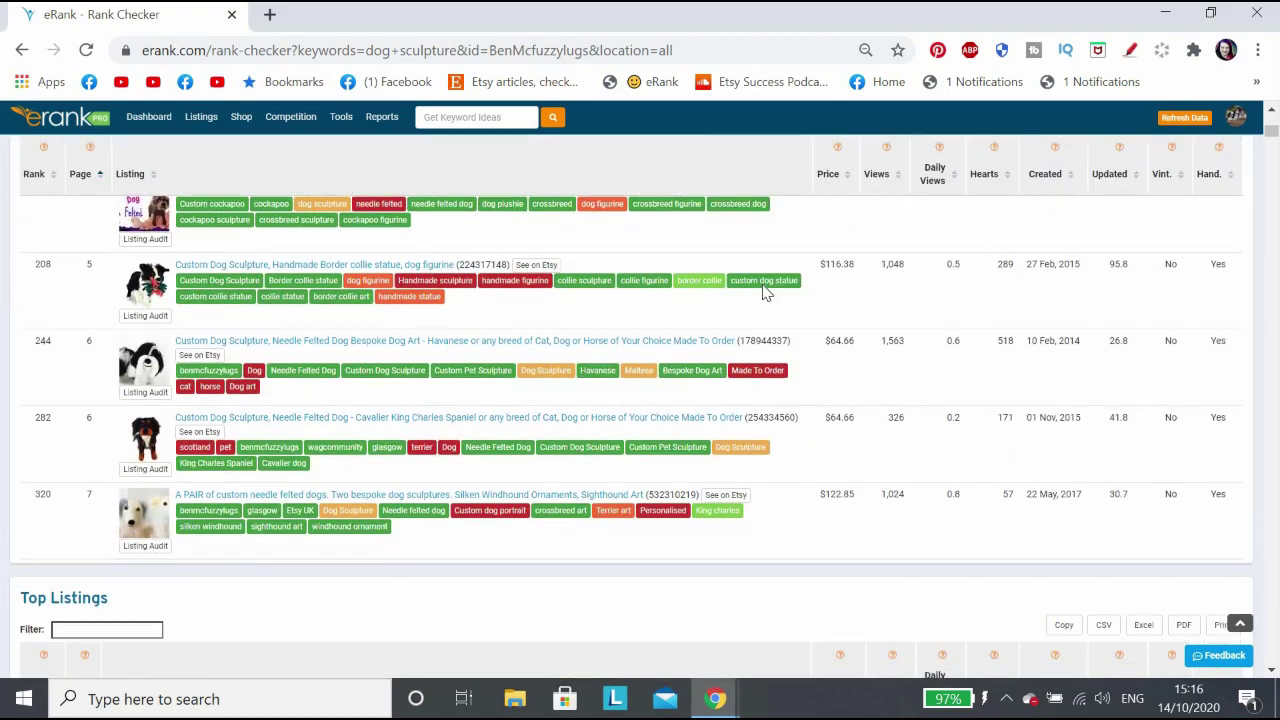
scroll(763, 292, down, 2)
scroll(763, 292, down, 6)
scroll(763, 292, down, 5)
scroll(763, 292, down, 3)
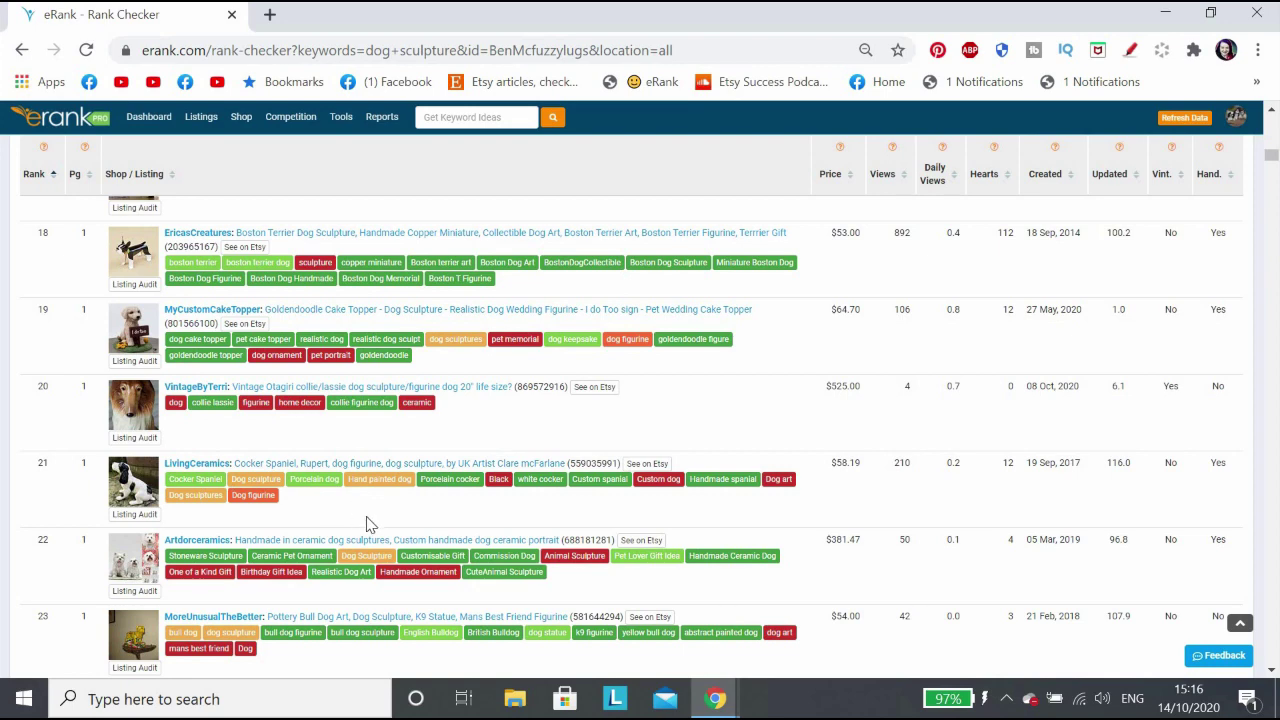
scroll(436, 503, down, 2)
scroll(436, 503, down, 4)
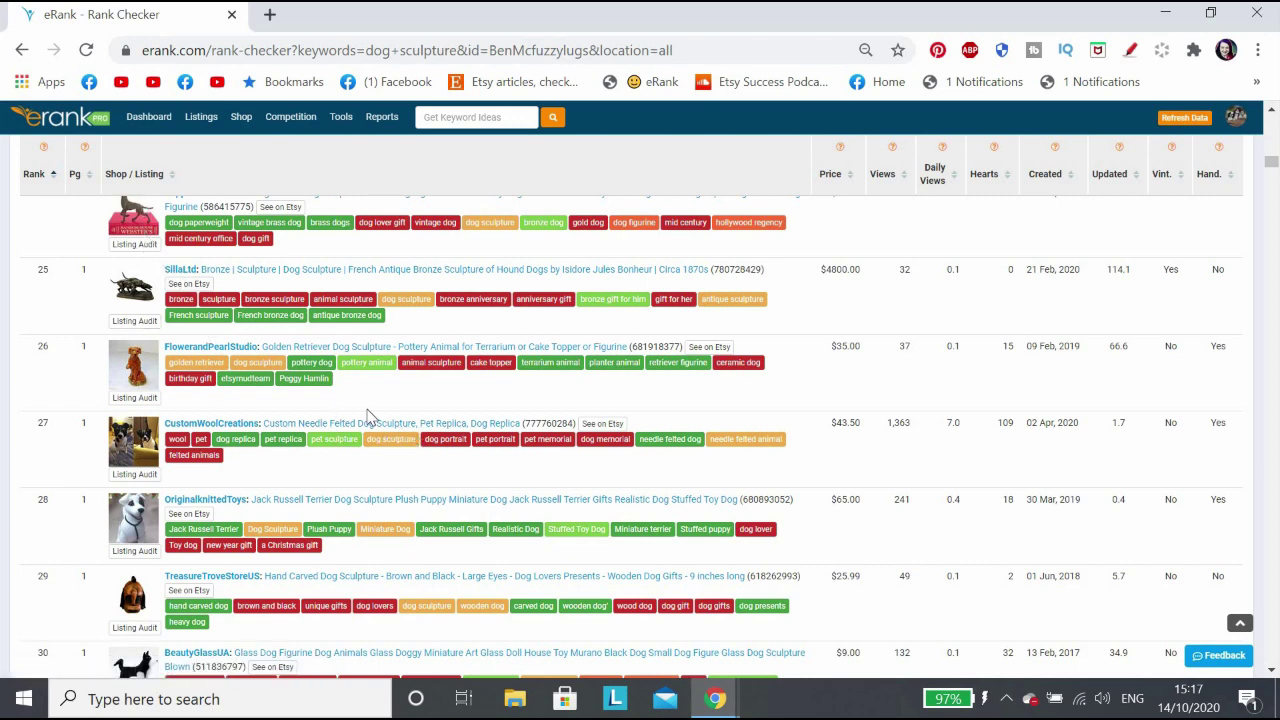
scroll(368, 415, up, 1)
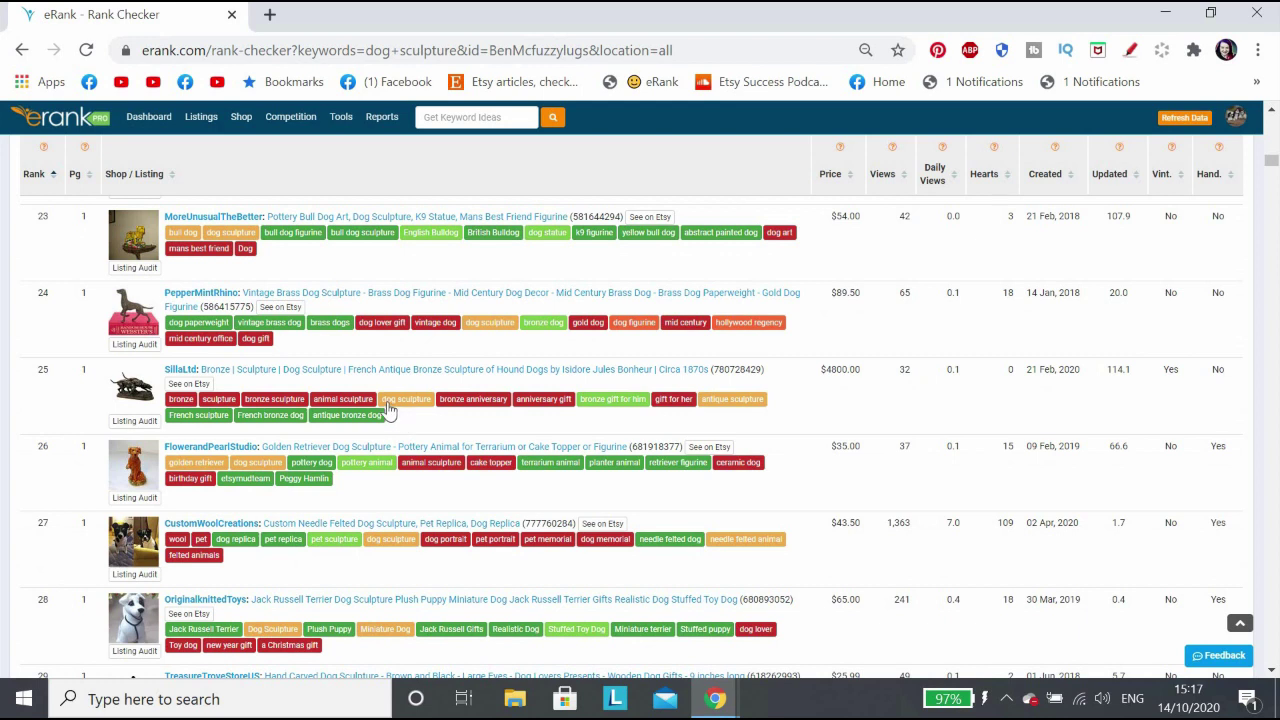
mouse_move(388, 412)
scroll(391, 448, down, 2)
scroll(391, 448, down, 3)
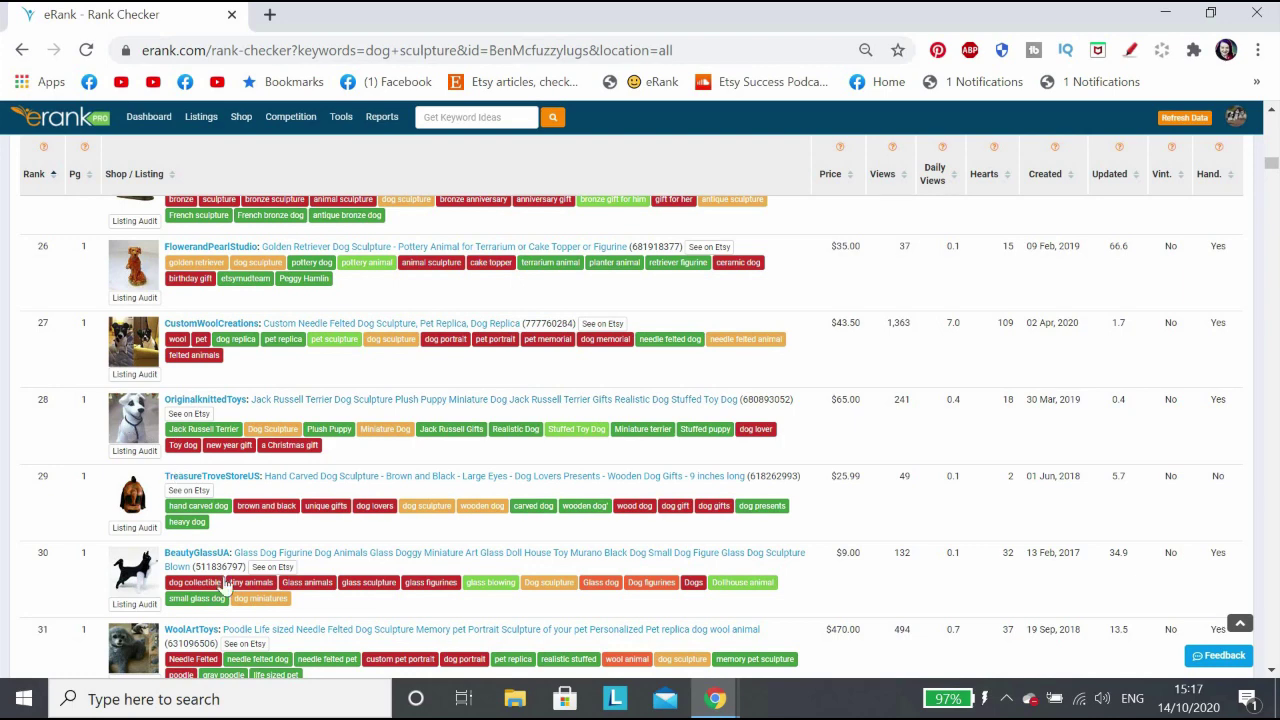
scroll(229, 593, down, 2)
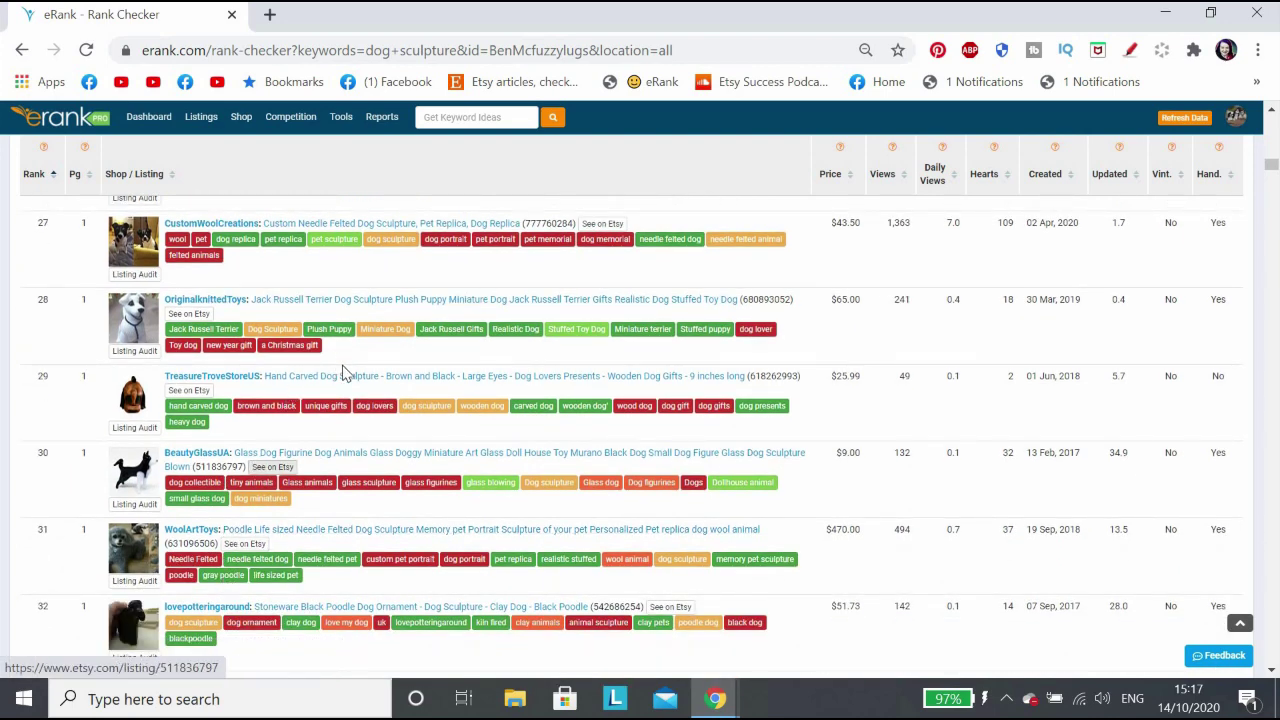
scroll(517, 631, down, 4)
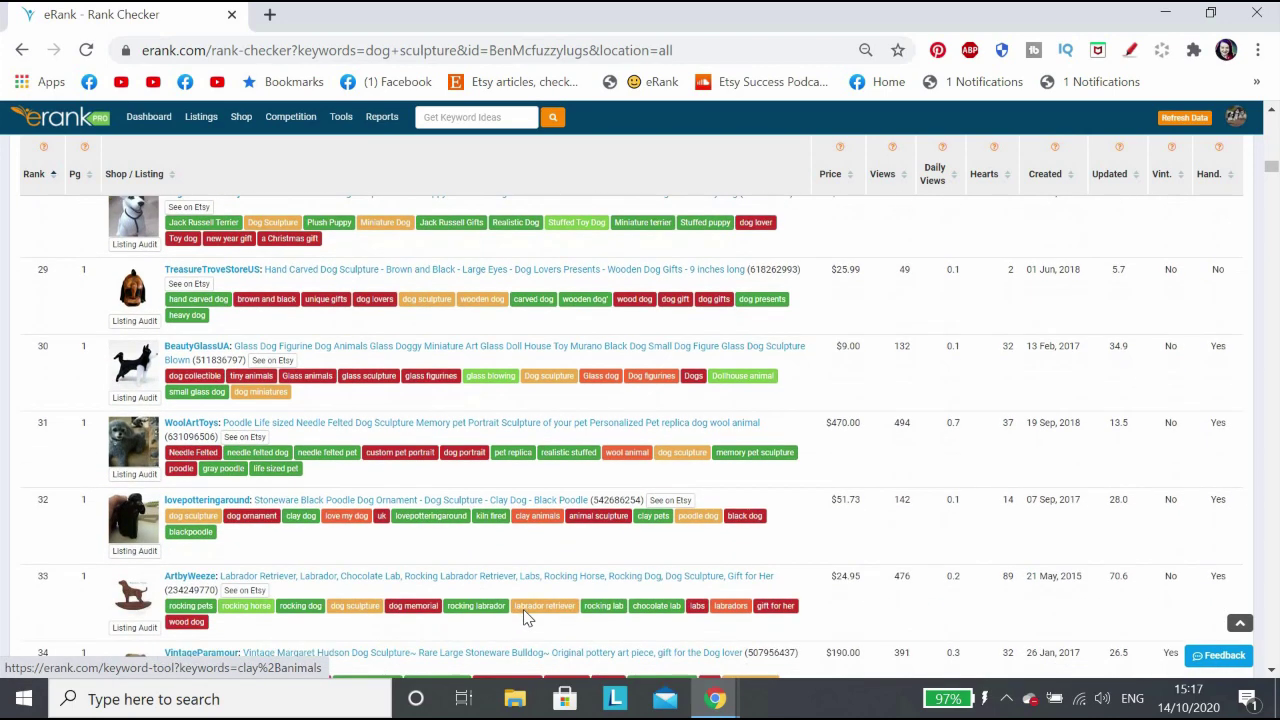
mouse_move(538, 597)
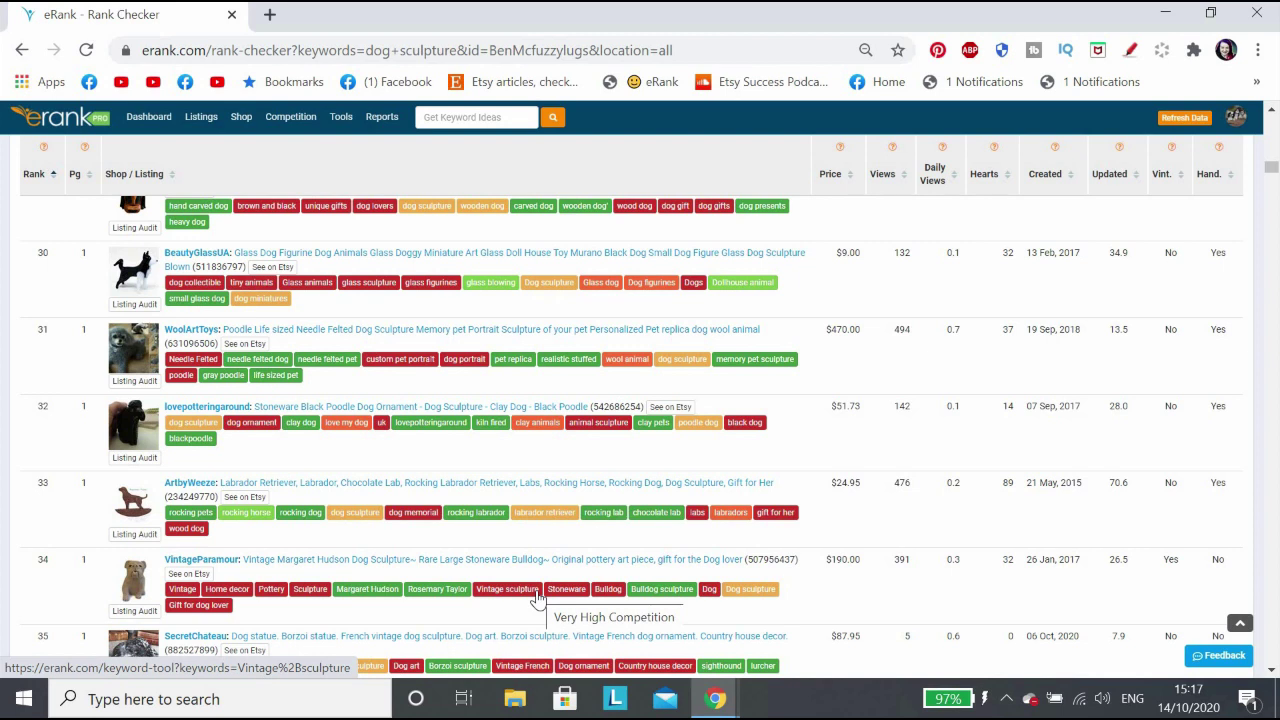
scroll(617, 534, down, 1)
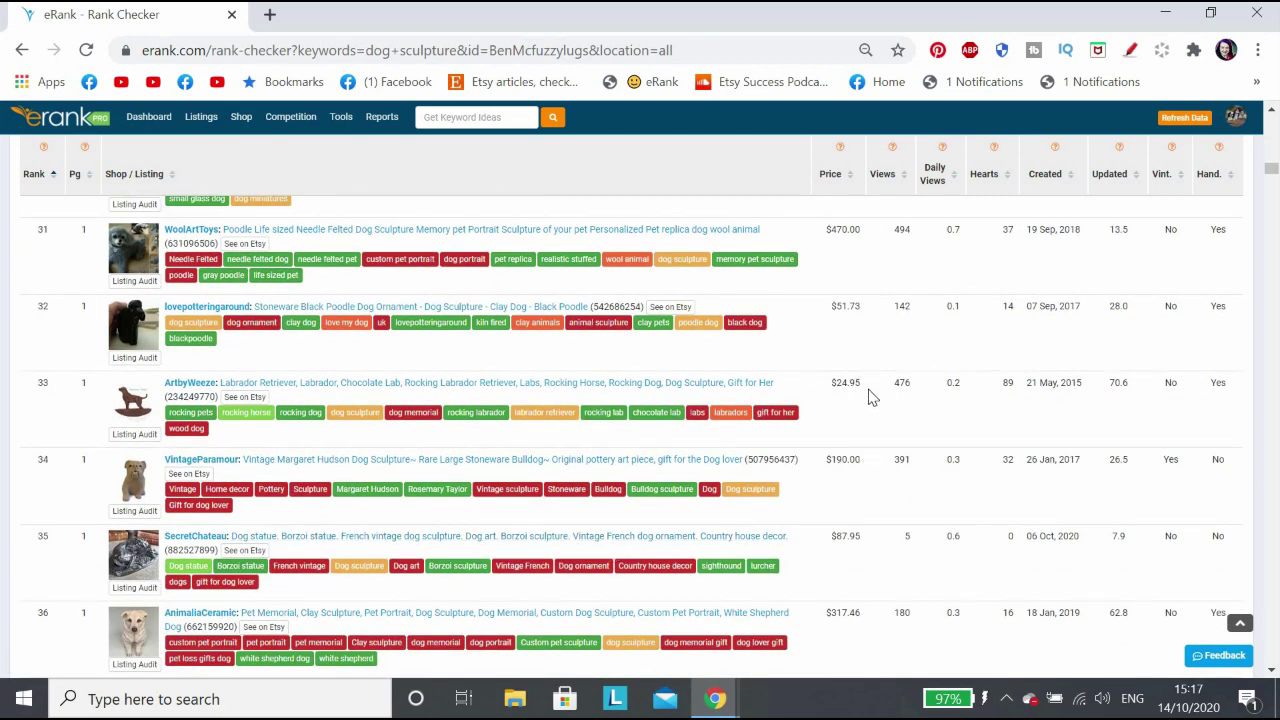
scroll(869, 397, up, 5)
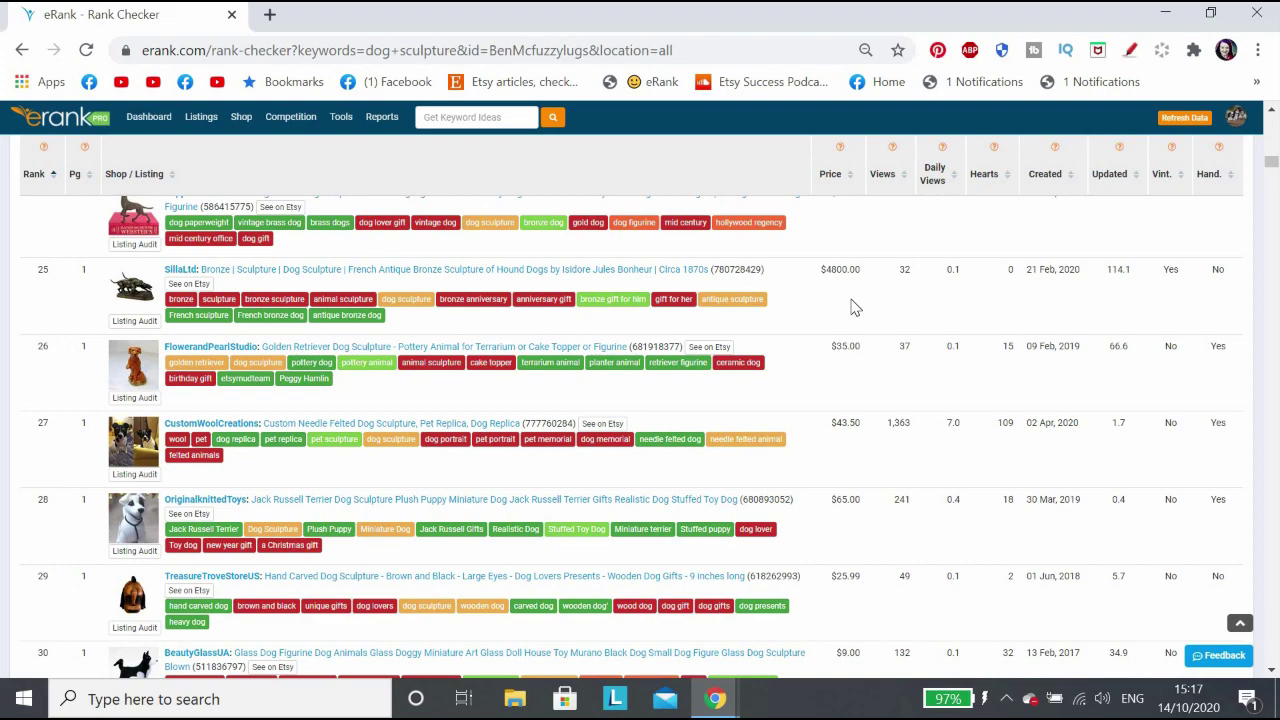
scroll(849, 334, down, 5)
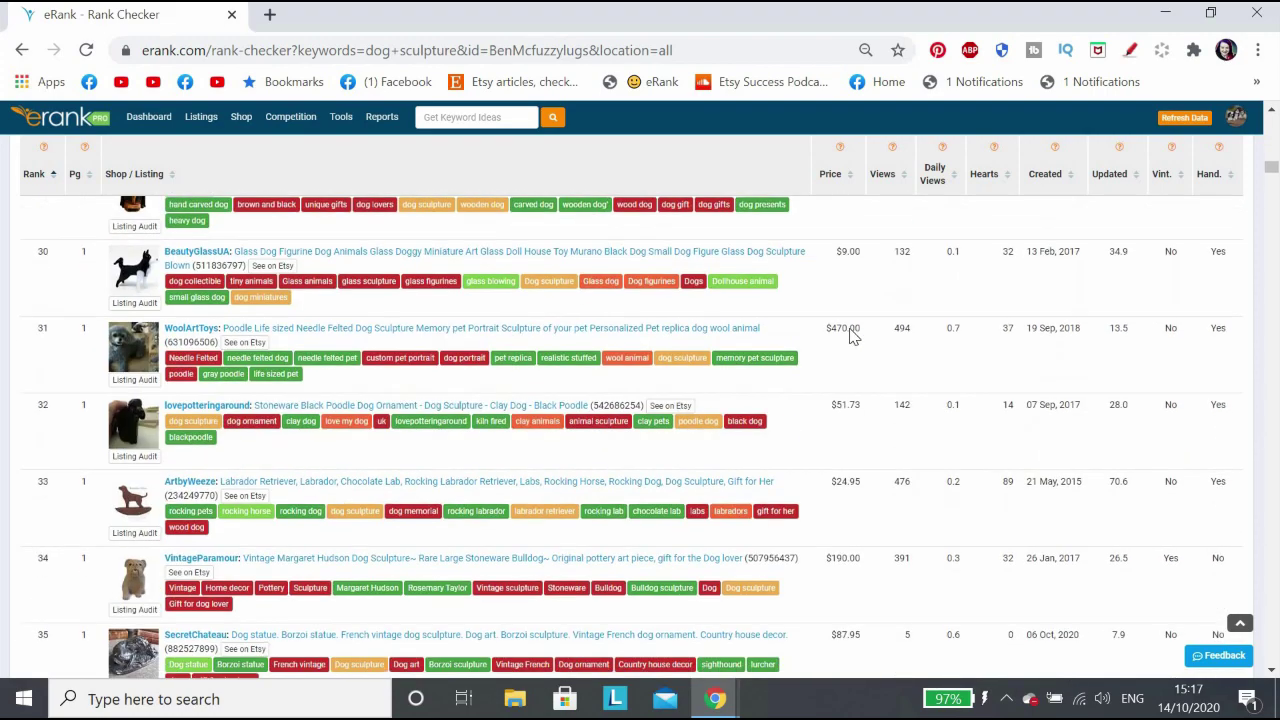
scroll(735, 316, up, 1)
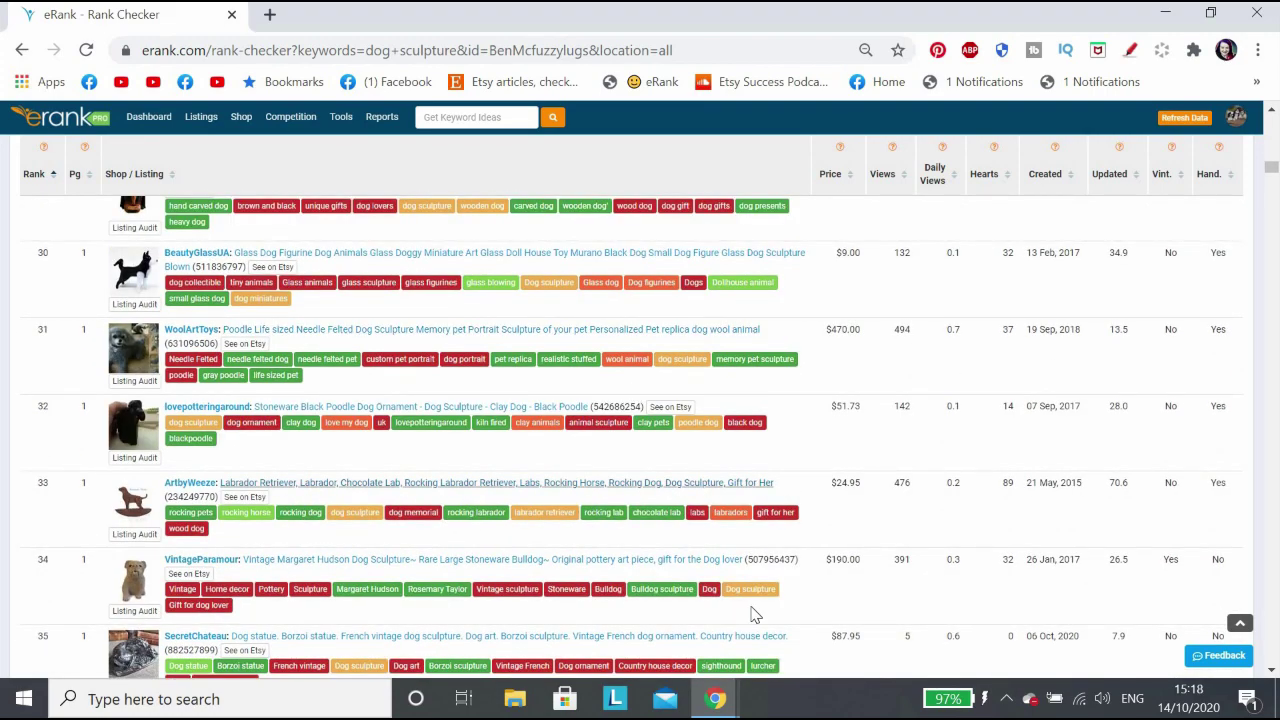
scroll(755, 605, down, 1)
scroll(755, 605, down, 5)
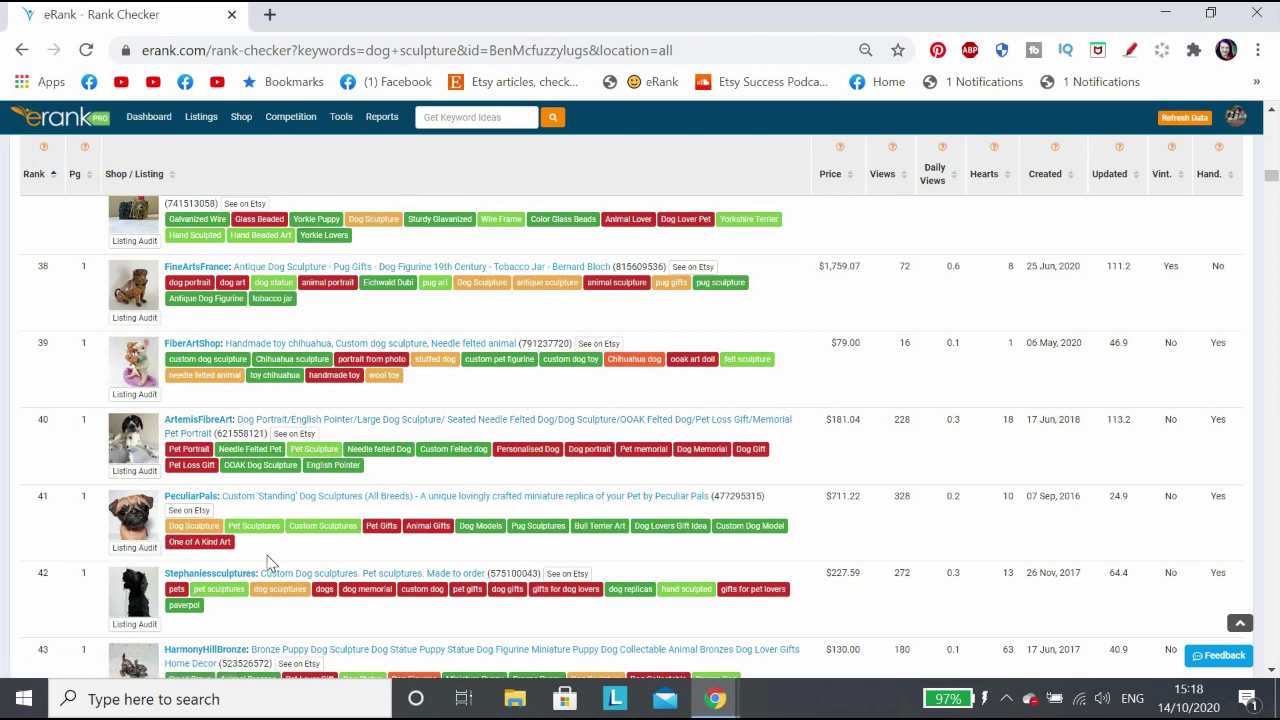
scroll(578, 537, down, 2)
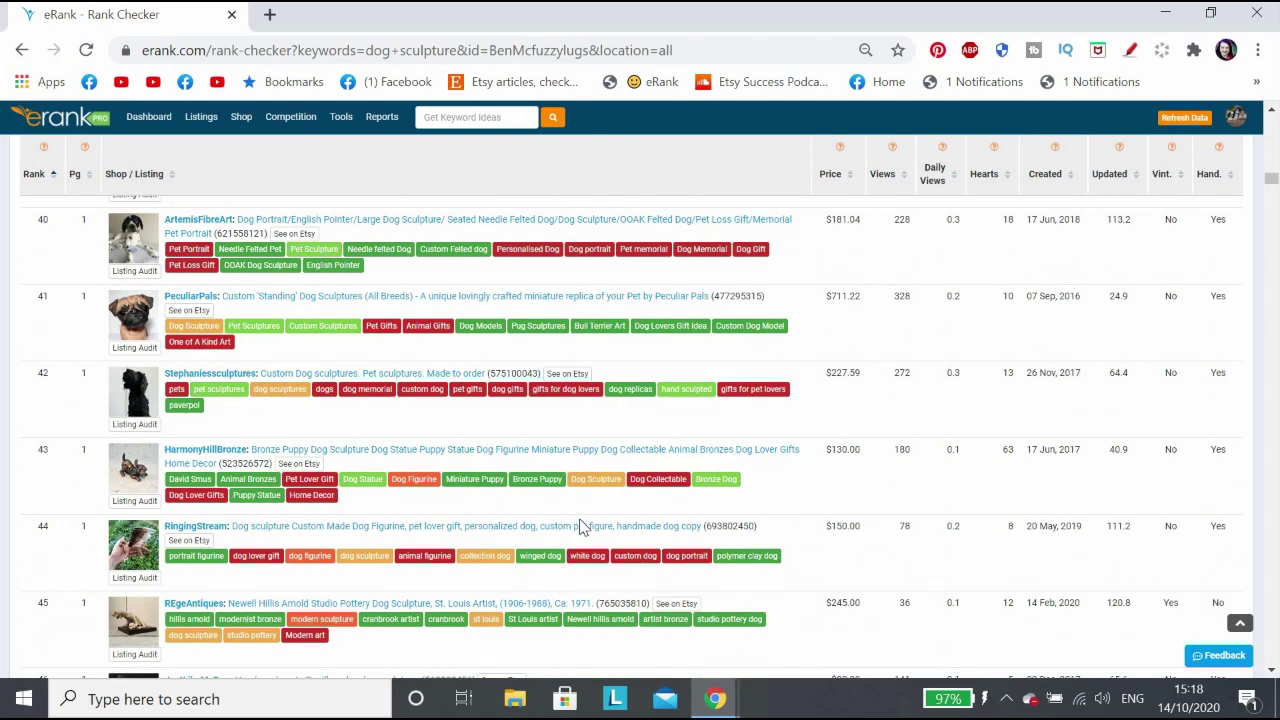
scroll(580, 520, down, 2)
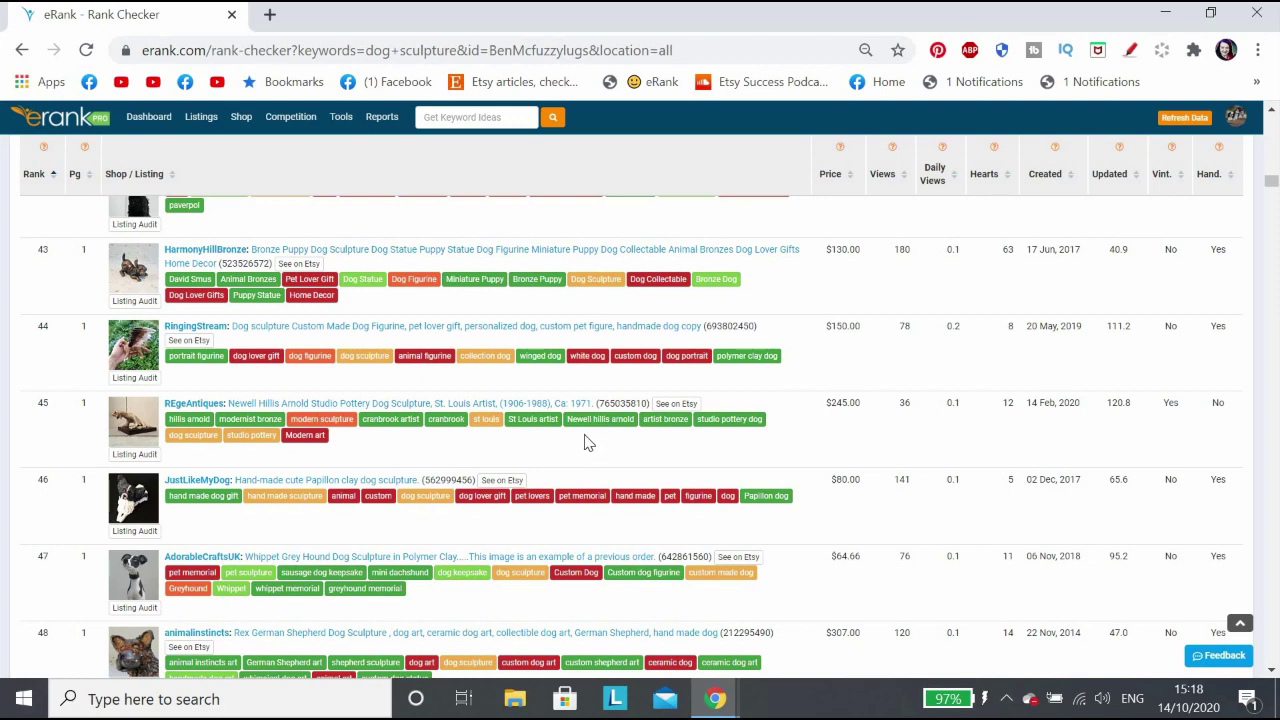
scroll(580, 429, down, 2)
scroll(580, 429, down, 2)
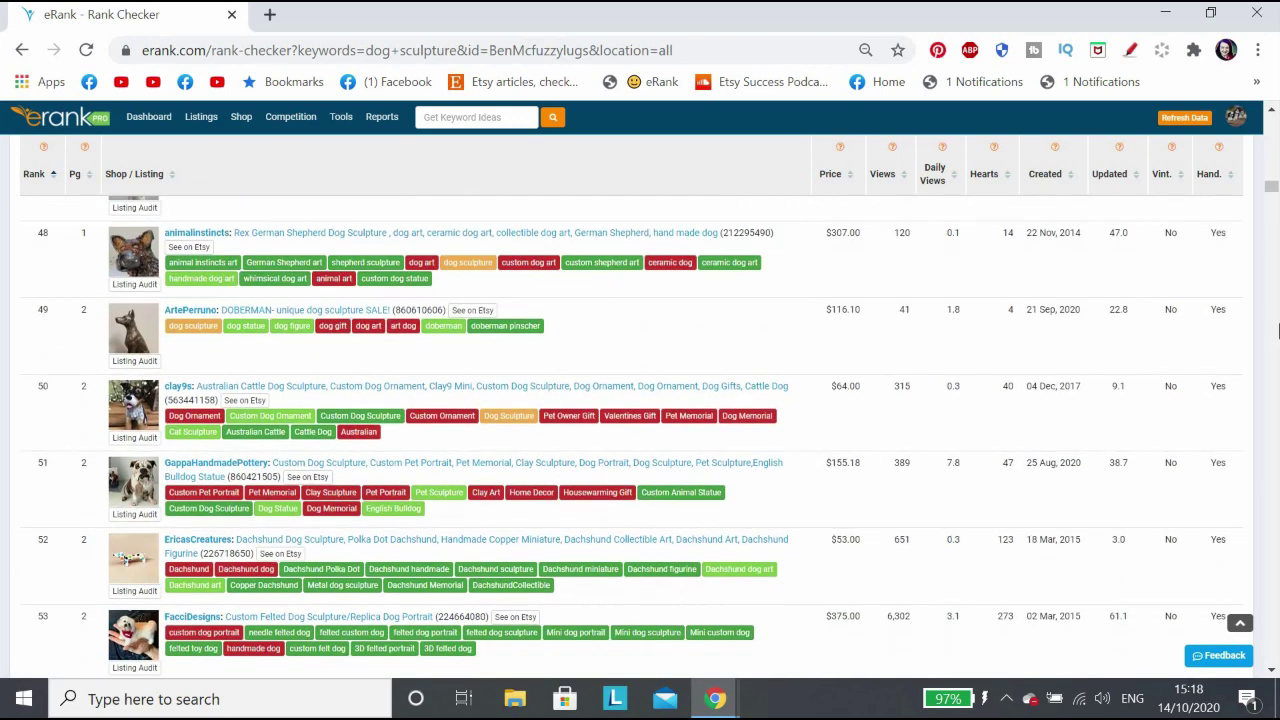
drag(1273, 193, 1273, 128)
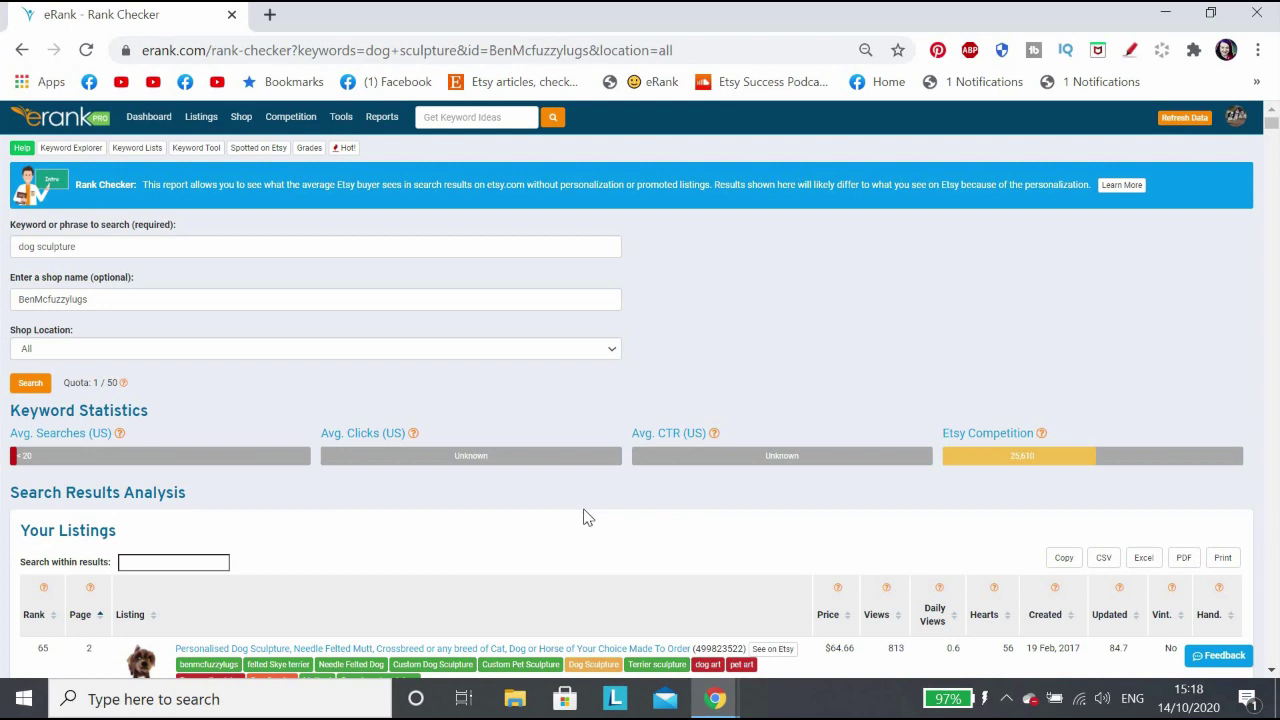
Rerun the dog sculpture rank check and confirm the retitled listing now ranks 8 on page 1.
click(35, 390)
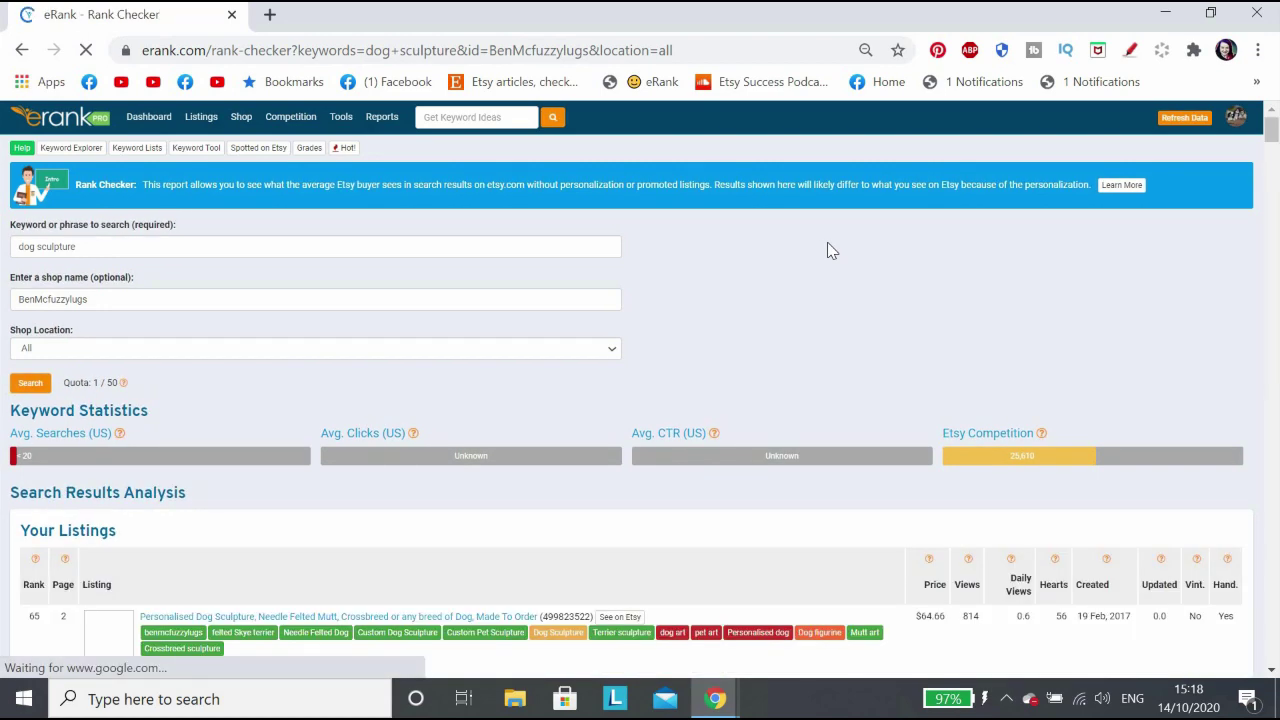
scroll(827, 250, down, 2)
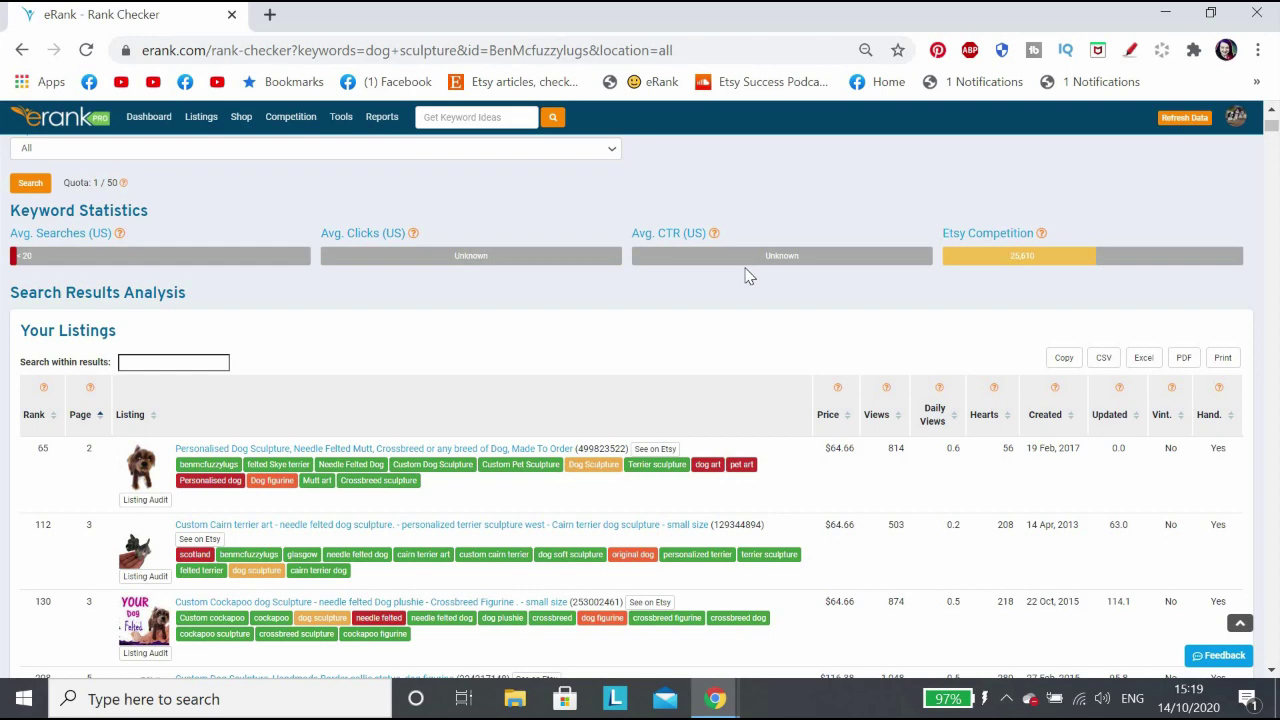
scroll(830, 275, up, 2)
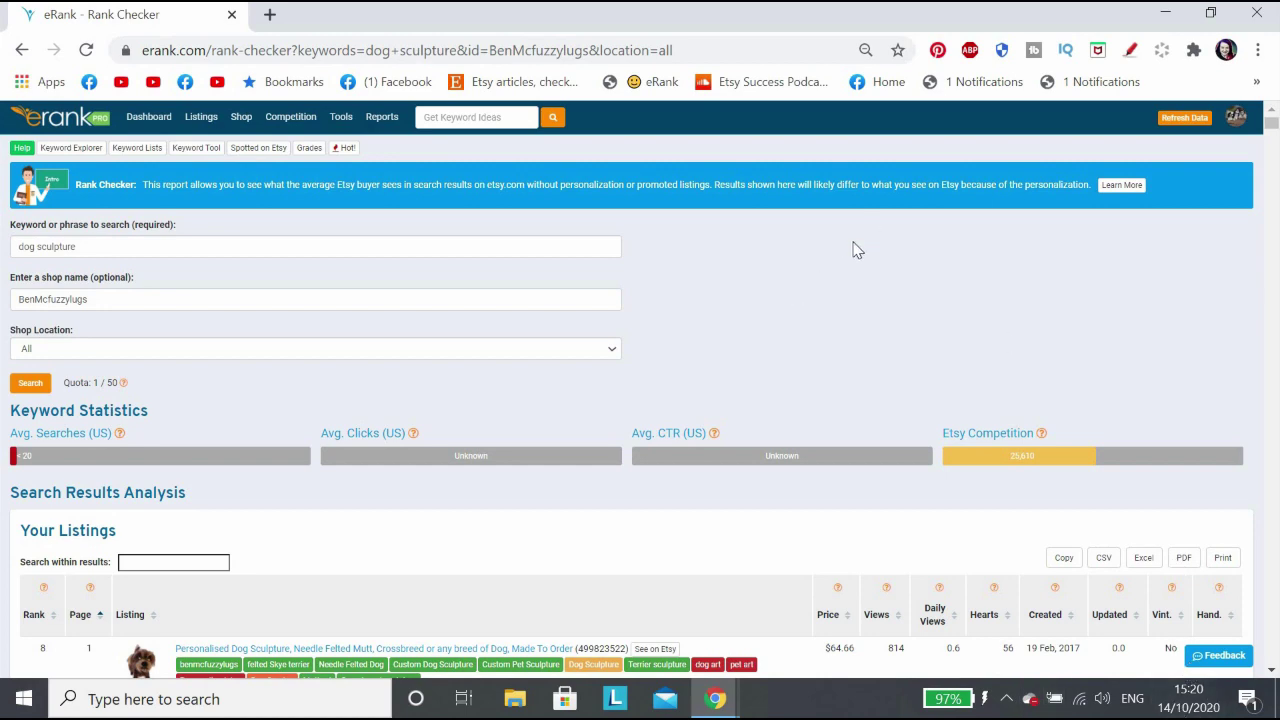
scroll(857, 250, down, 4)
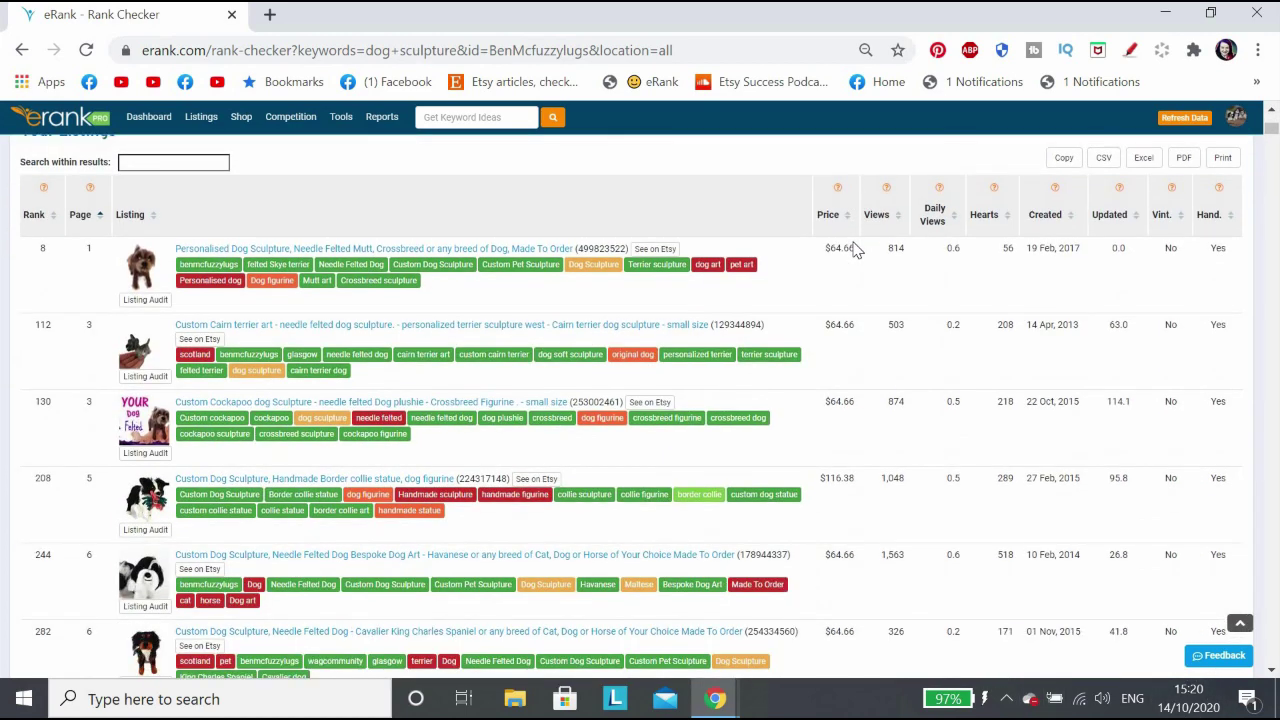
scroll(855, 249, up, 2)
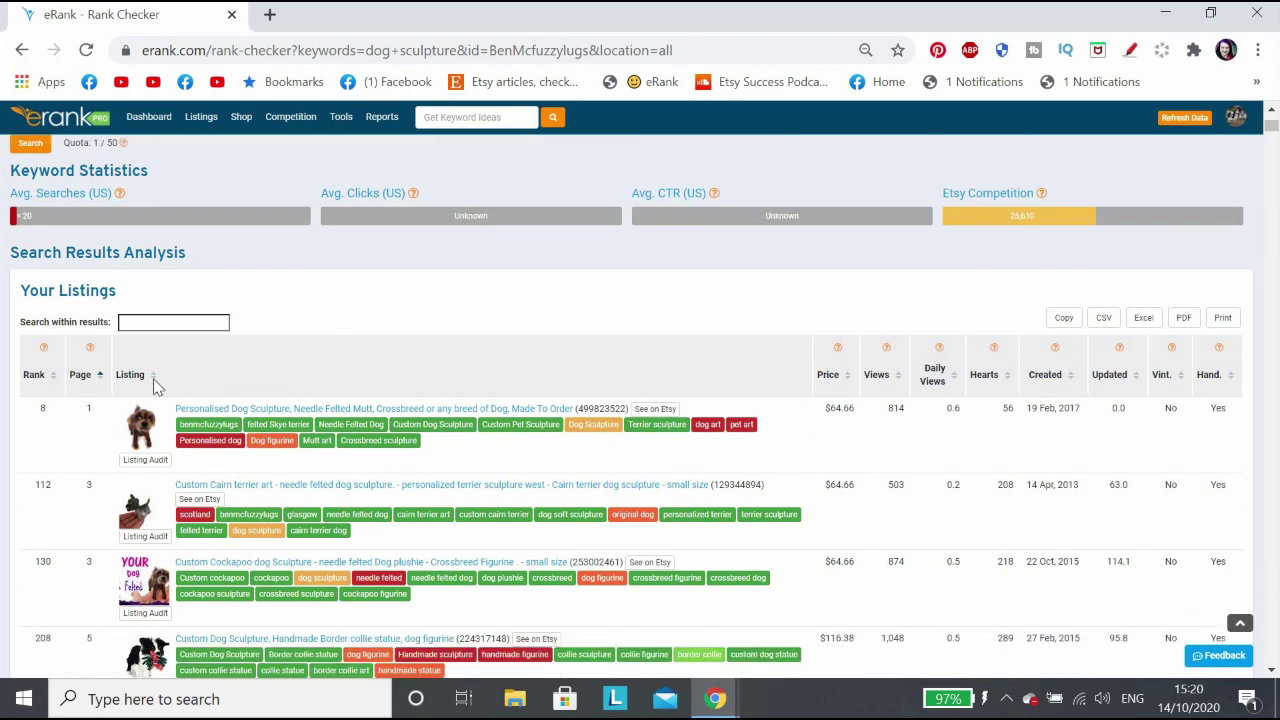
scroll(157, 380, down, 1)
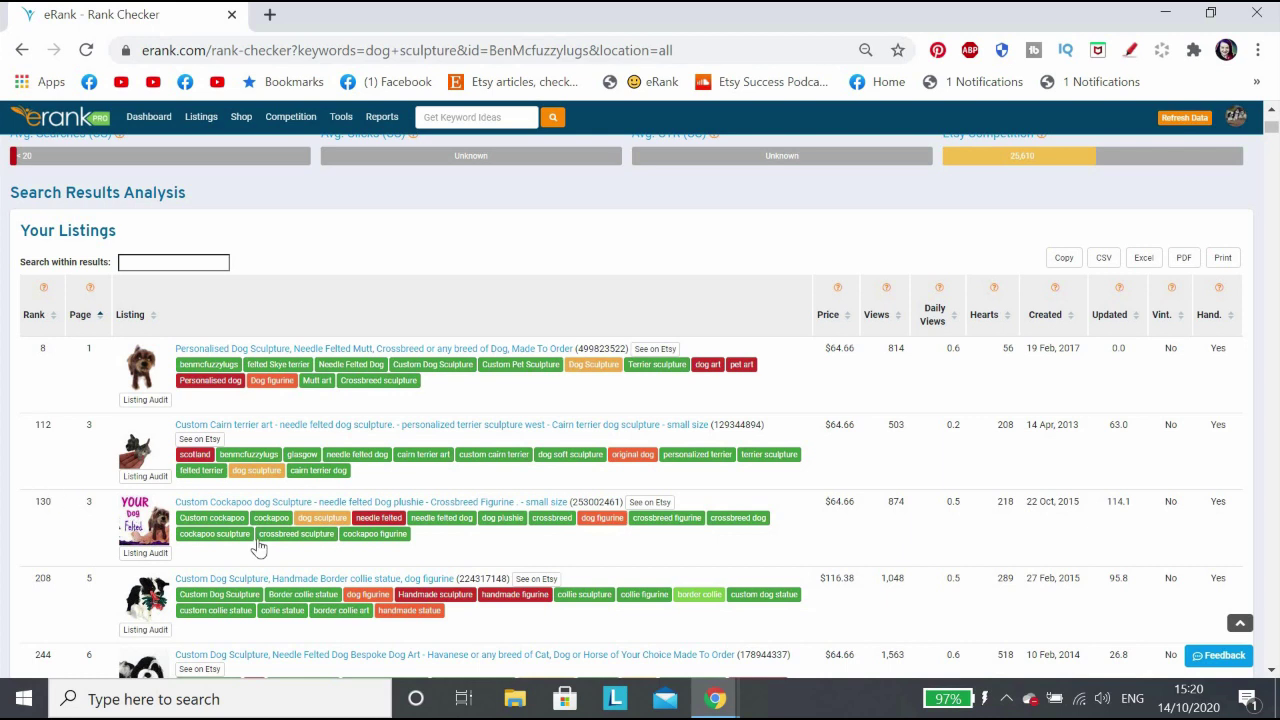
mouse_move(258, 545)
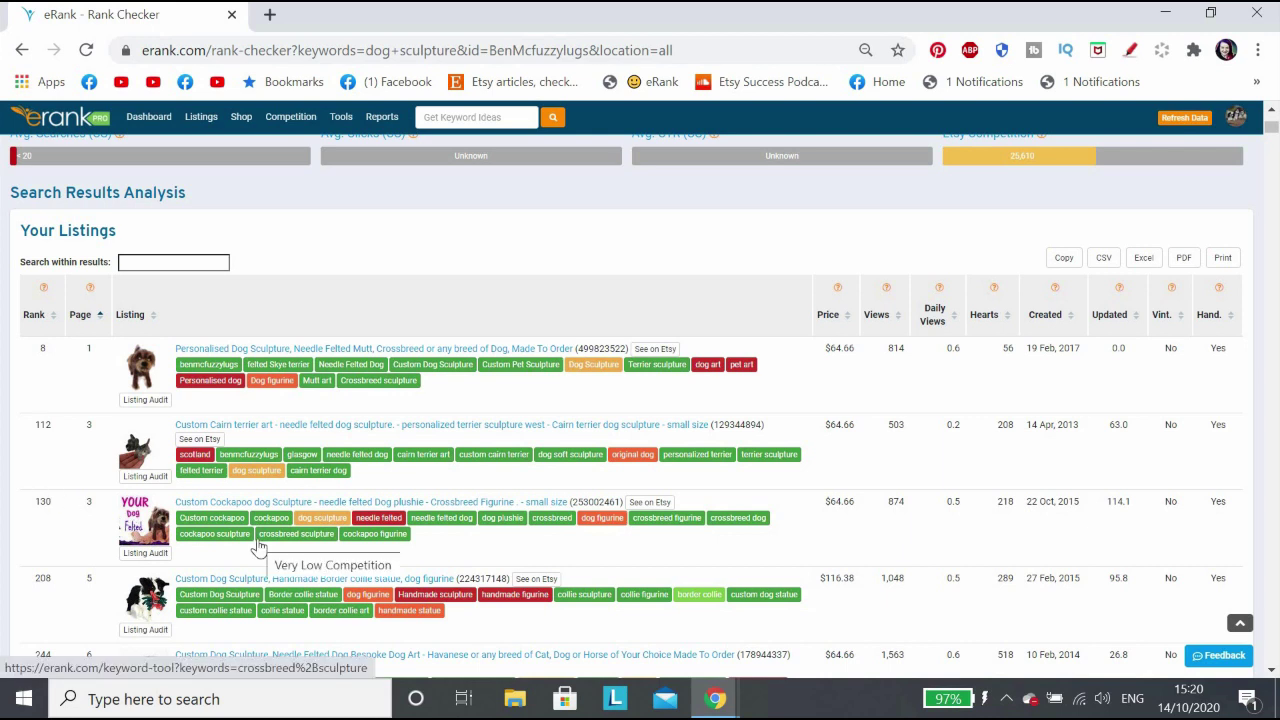